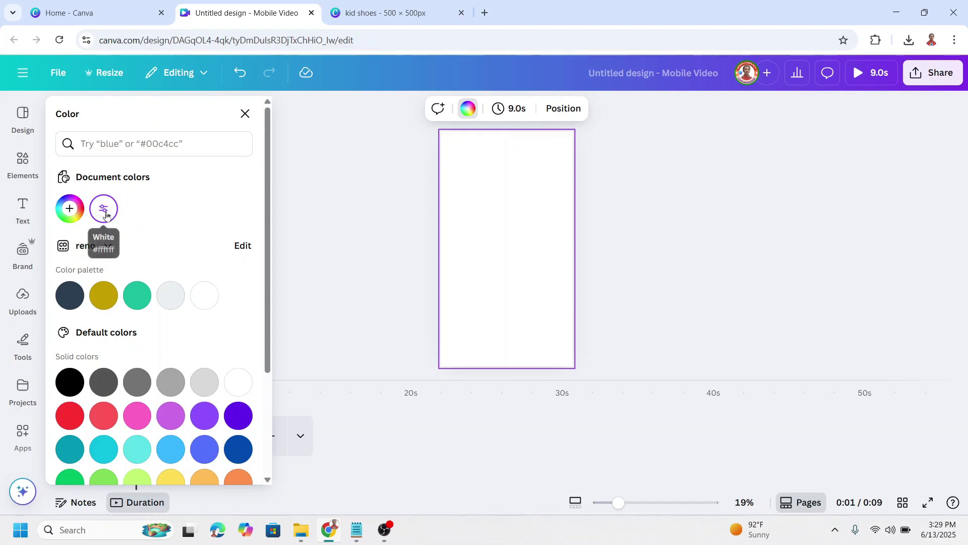
Give the page background a radial gradient from white at the centre to orange #FDB413 at the edges
left_click(104, 209)
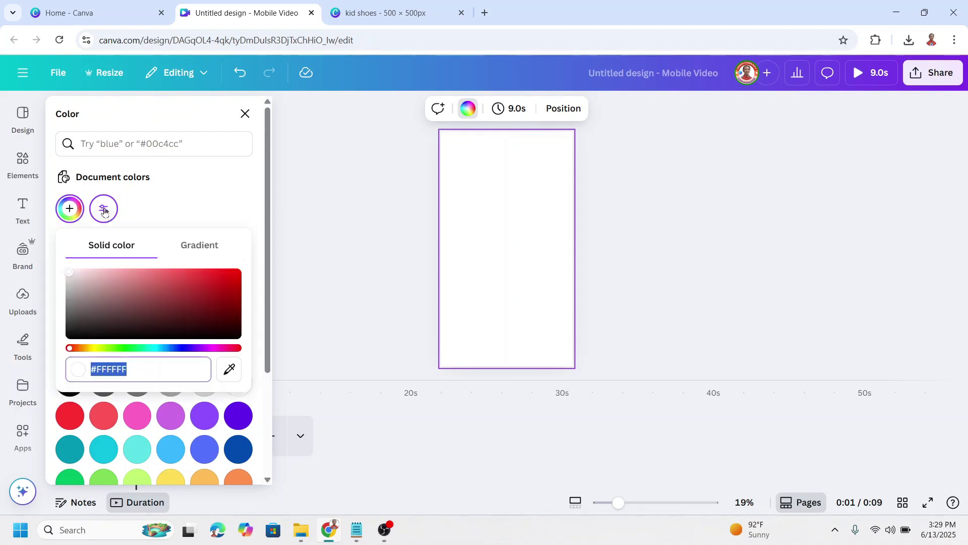
left_click(198, 247)
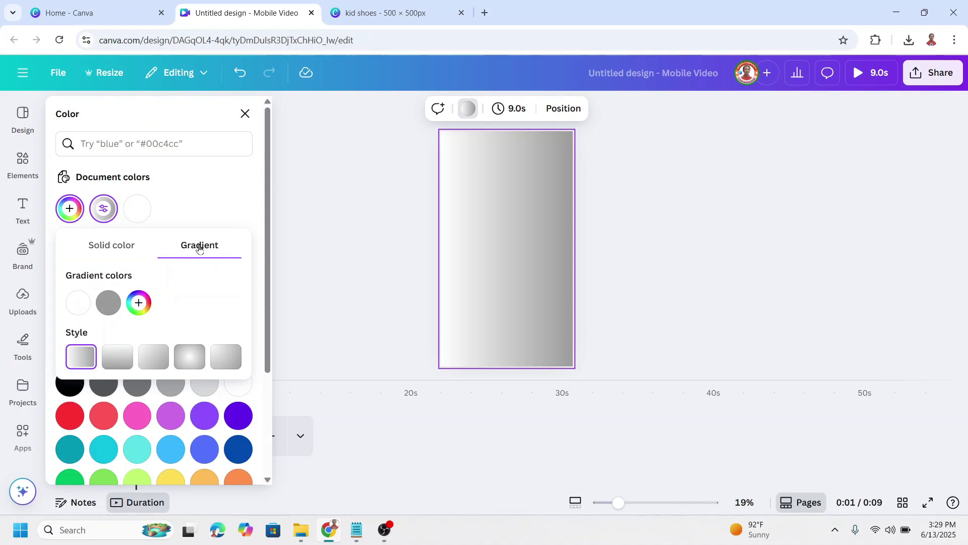
left_click(193, 359)
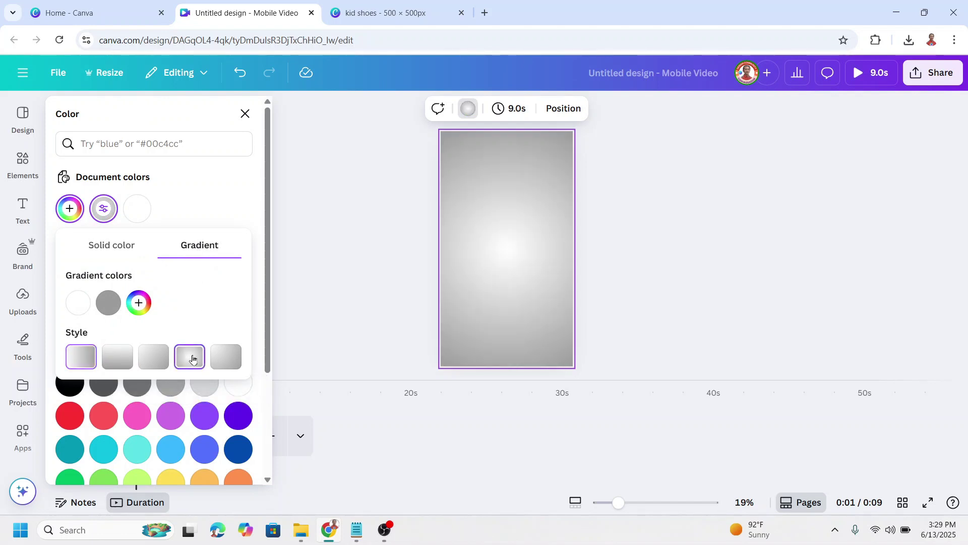
left_click(110, 305)
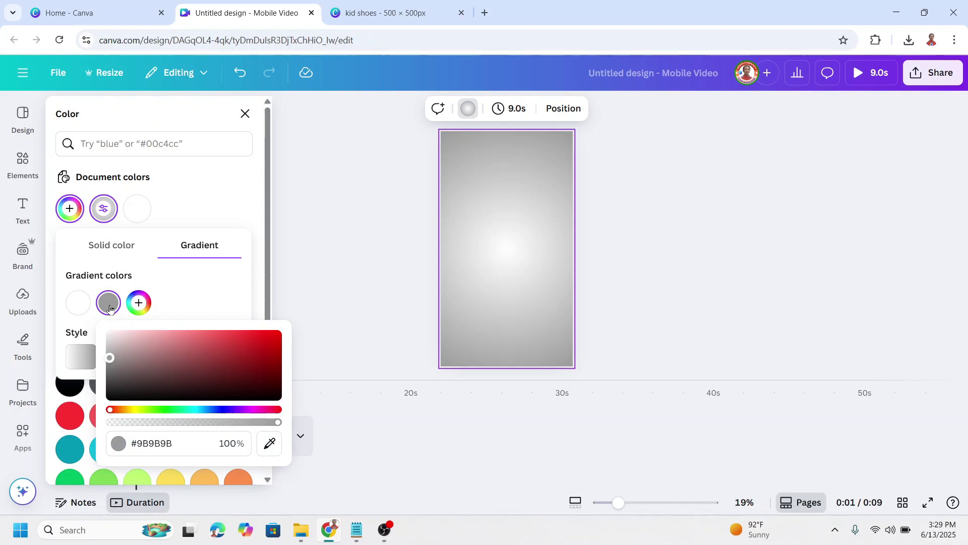
left_click(128, 410)
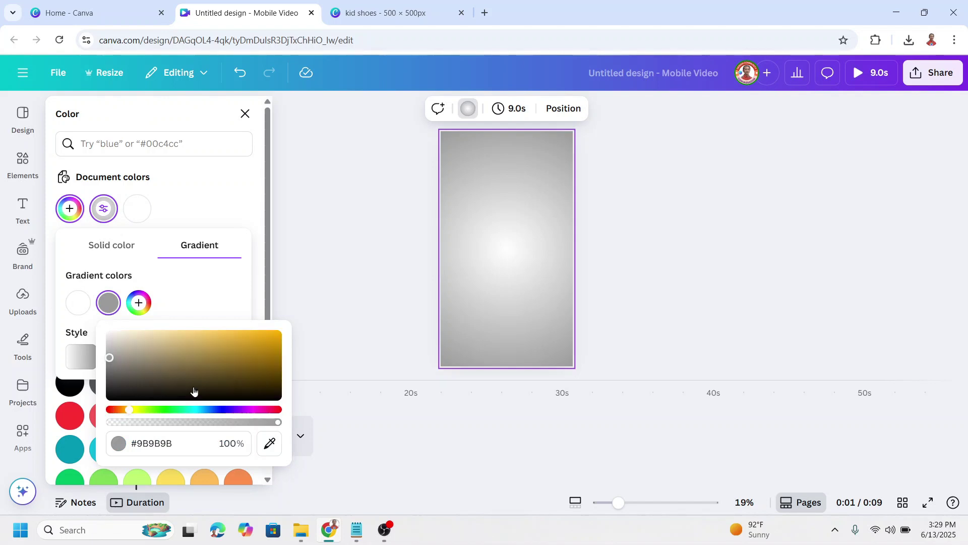
left_click(268, 334)
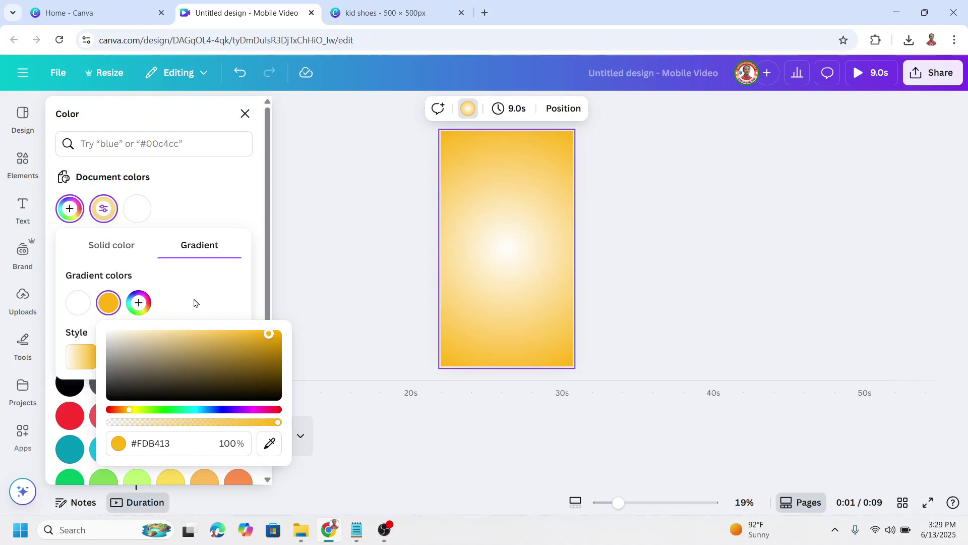
left_click(194, 303)
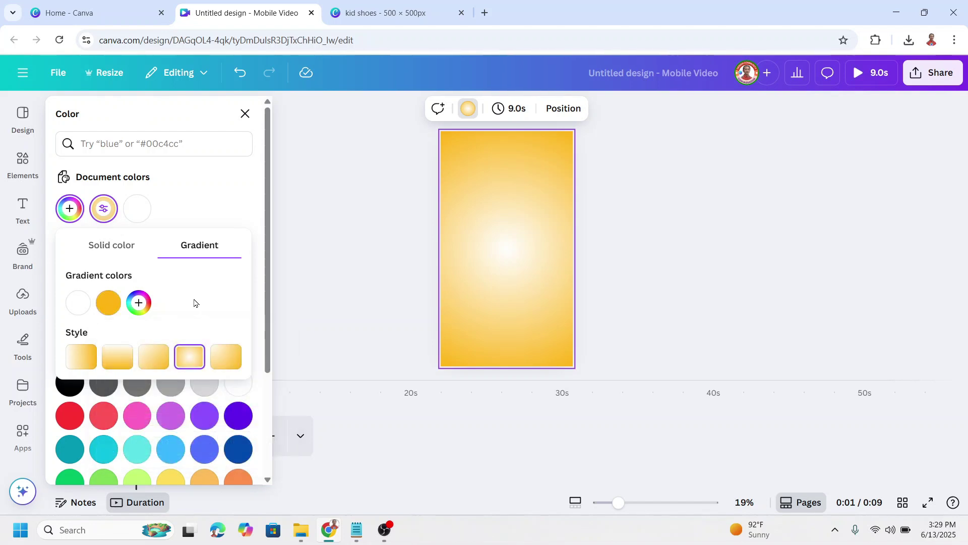
left_click(394, 230)
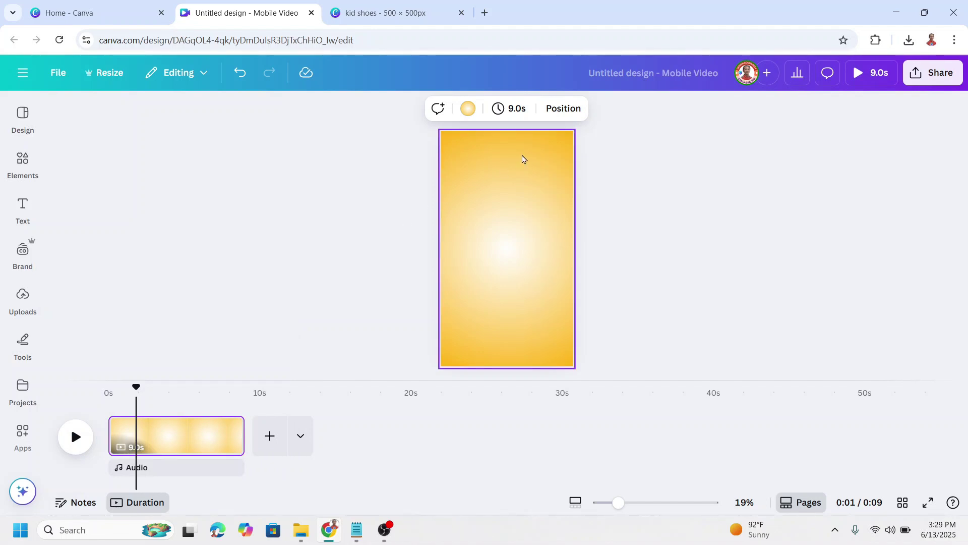
Switch to the kid shoes design and copy the grouped SANDAL STORE logo
left_click(376, 13)
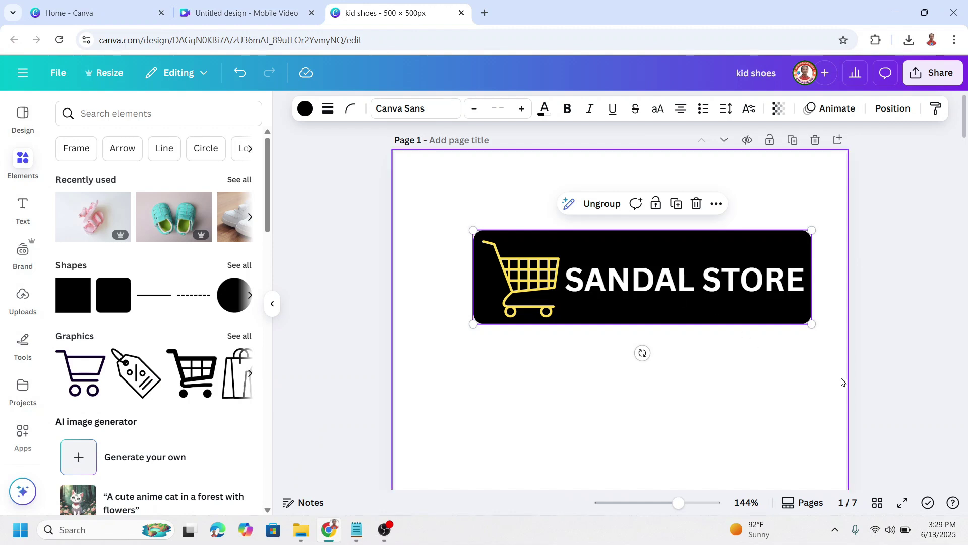
left_click_drag(848, 381, 404, 212)
right_click(550, 258)
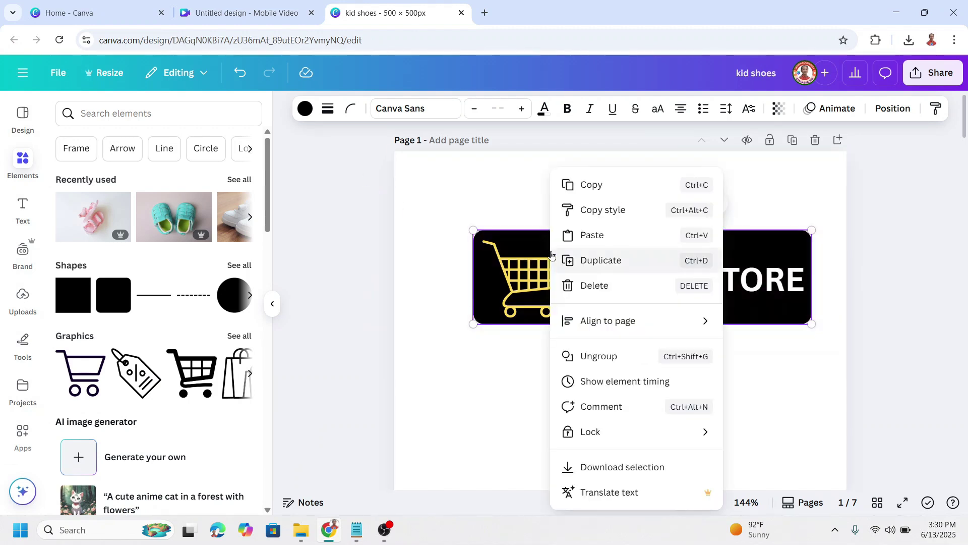
left_click(601, 188)
Paste the SANDAL STORE logo into the mobile video design and centre it near the page's upper edge
left_click(256, 11)
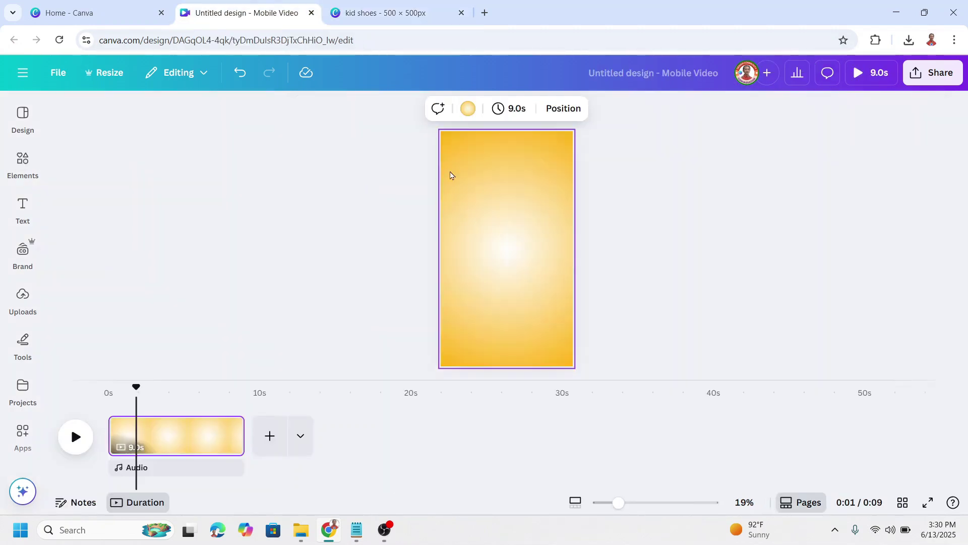
right_click(501, 173)
left_click(538, 213)
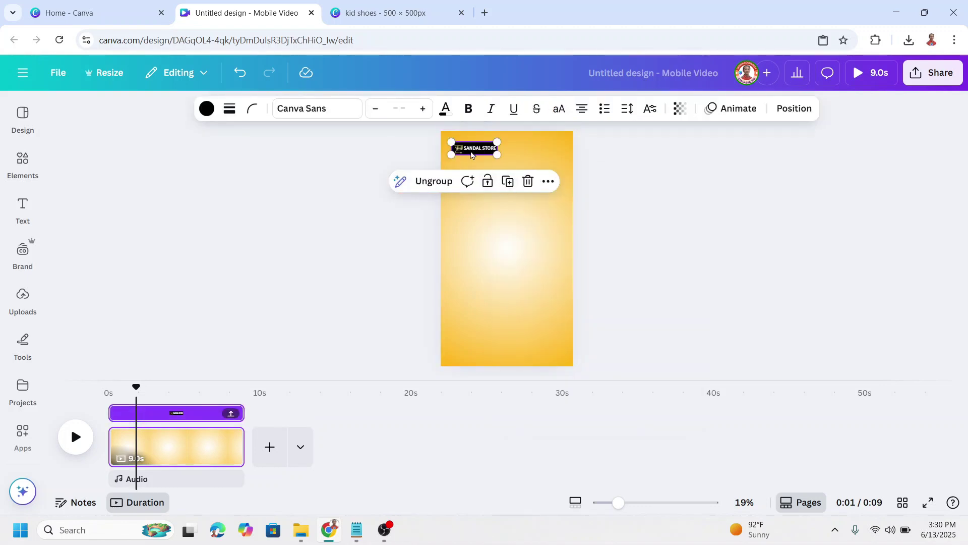
left_click_drag(479, 146, 504, 142)
left_click(564, 307)
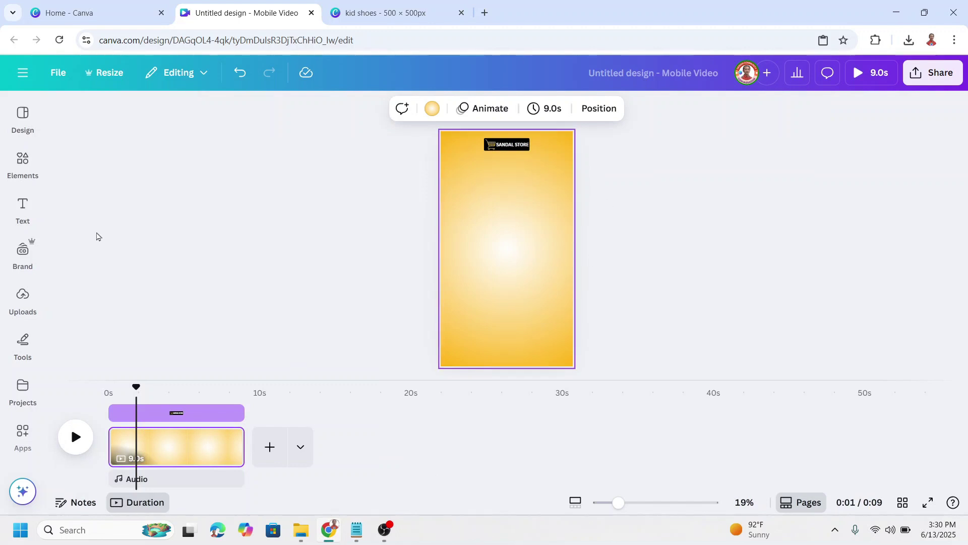
Add a heading reading KIDS SHOES and narrow its text box so the words wrap onto two lines
left_click(20, 215)
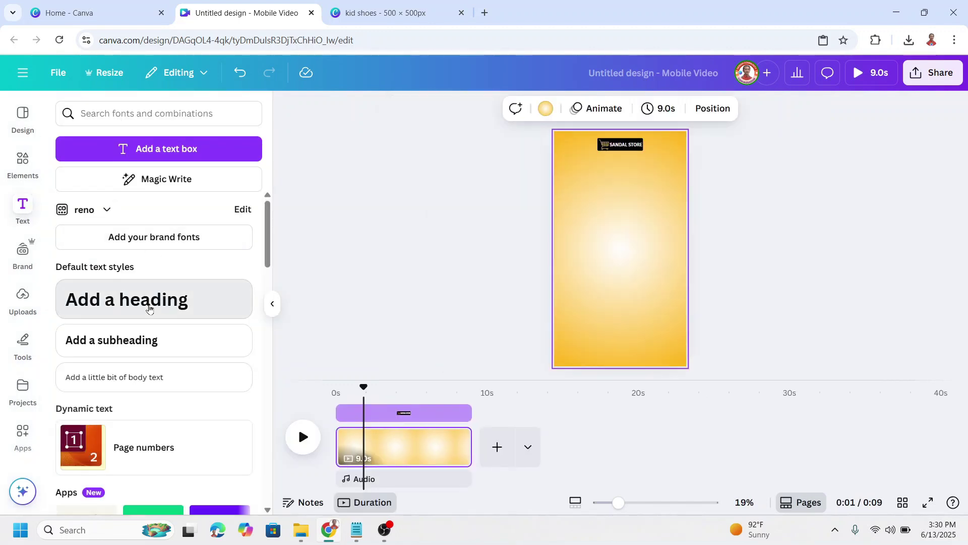
left_click(149, 308)
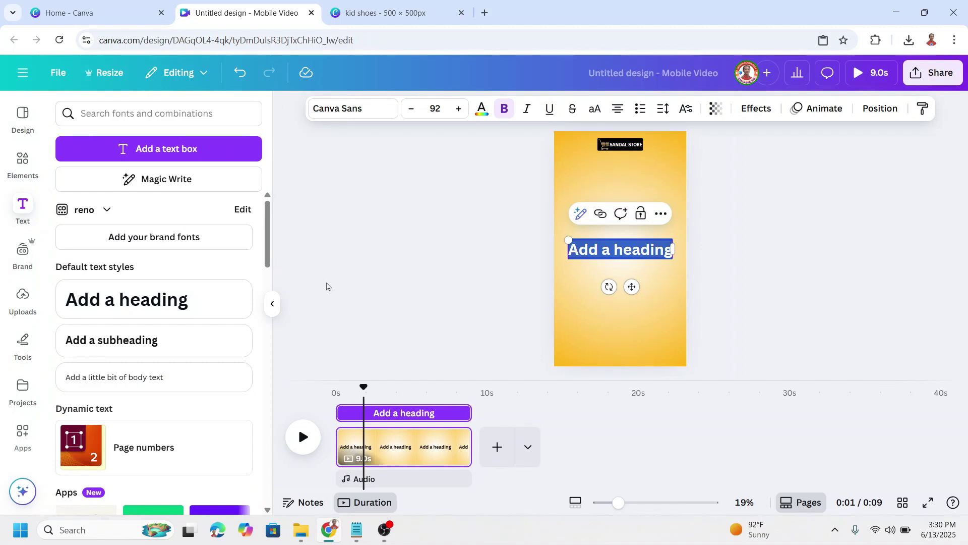
type("KIDS SHOES")
left_click_drag(669, 256, 649, 256)
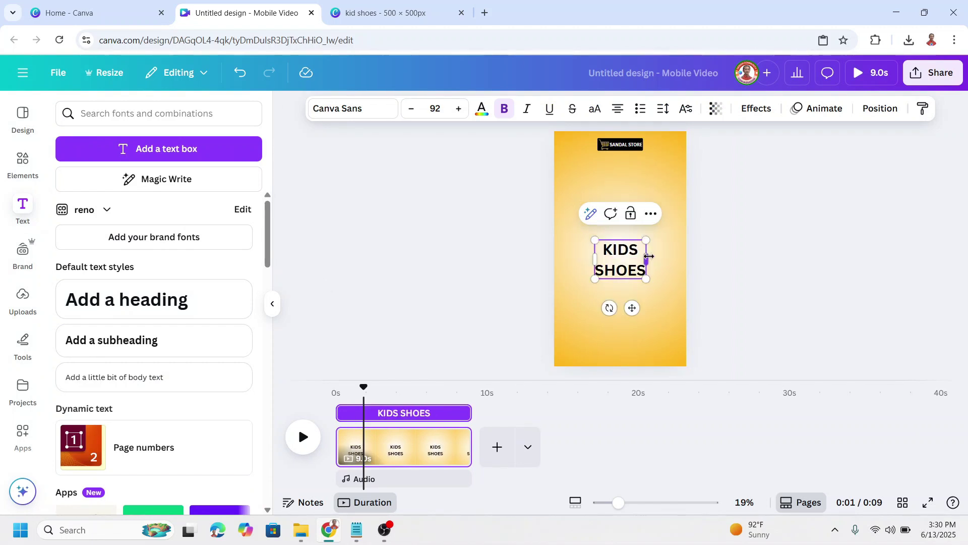
Set the KIDS SHOES heading in the Luckiest Guy font and enlarge it to size 162
key("ctrl+a")
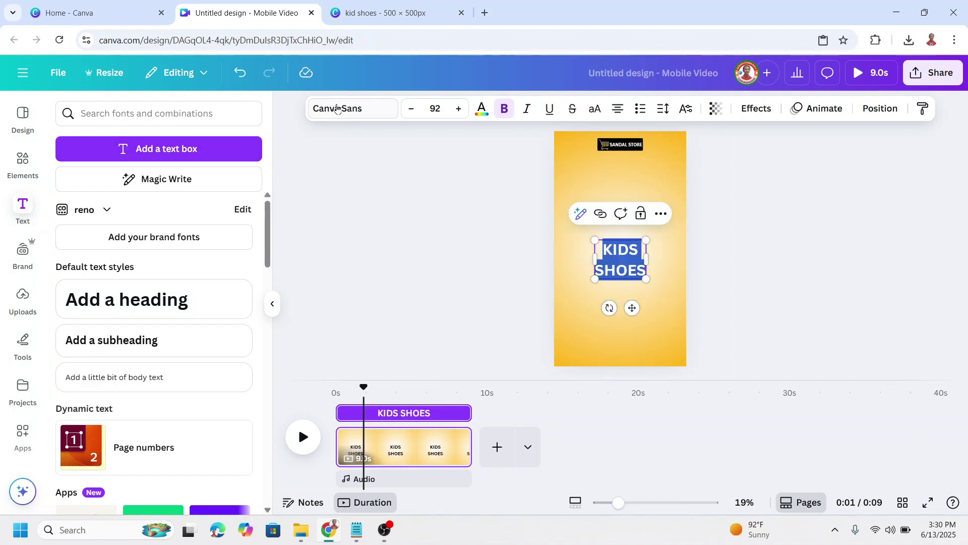
left_click(337, 109)
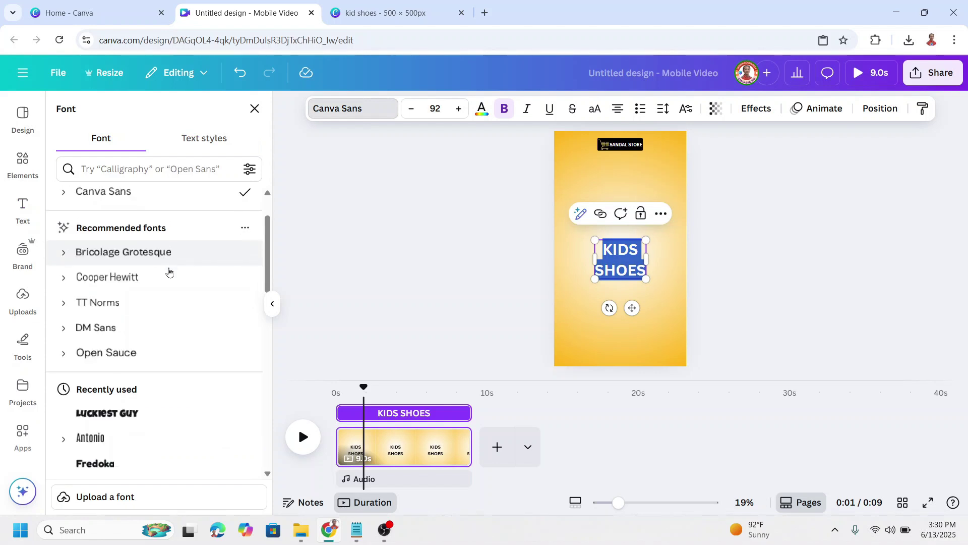
scroll(168, 280, "up", 2)
scroll(151, 454, "down", 2)
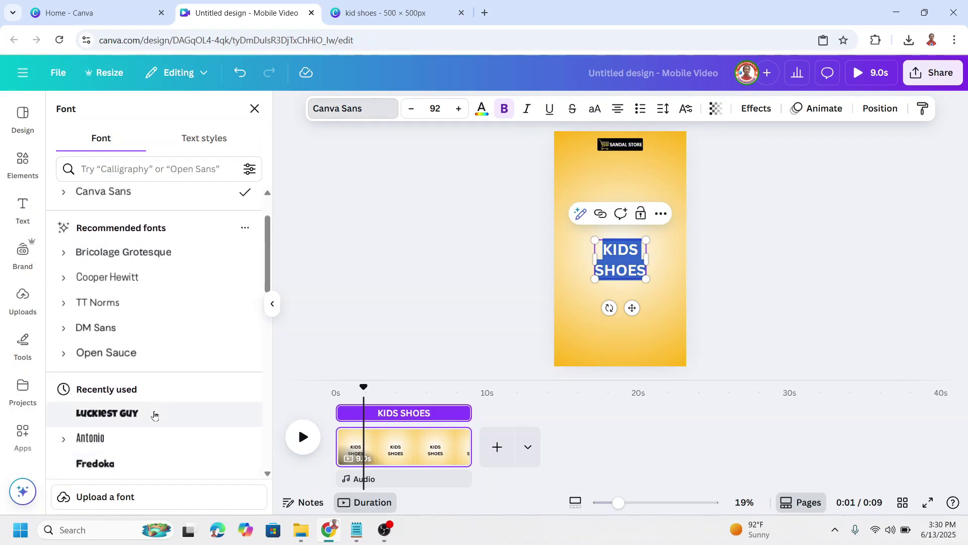
left_click(154, 412)
left_click_drag(642, 240, 679, 231)
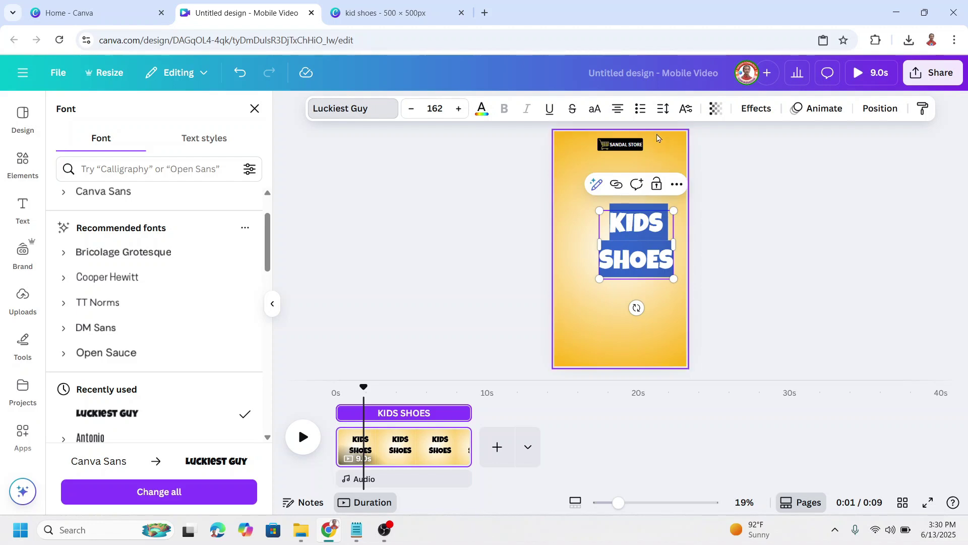
Tighten the heading's line spacing to 1.04 and centre the heading just below the SANDAL STORE logo
left_click(663, 108)
left_click_drag(641, 204, 627, 205)
left_click(568, 205)
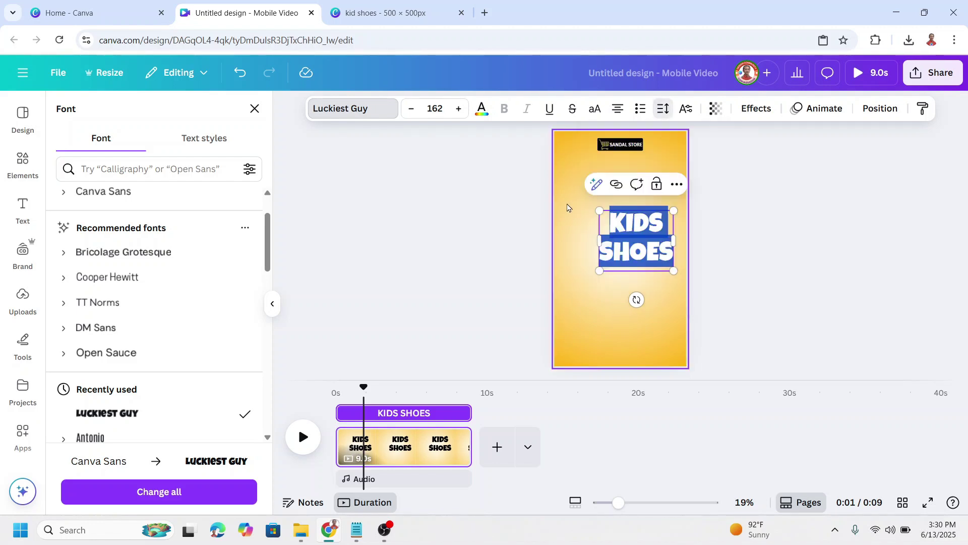
left_click(627, 210)
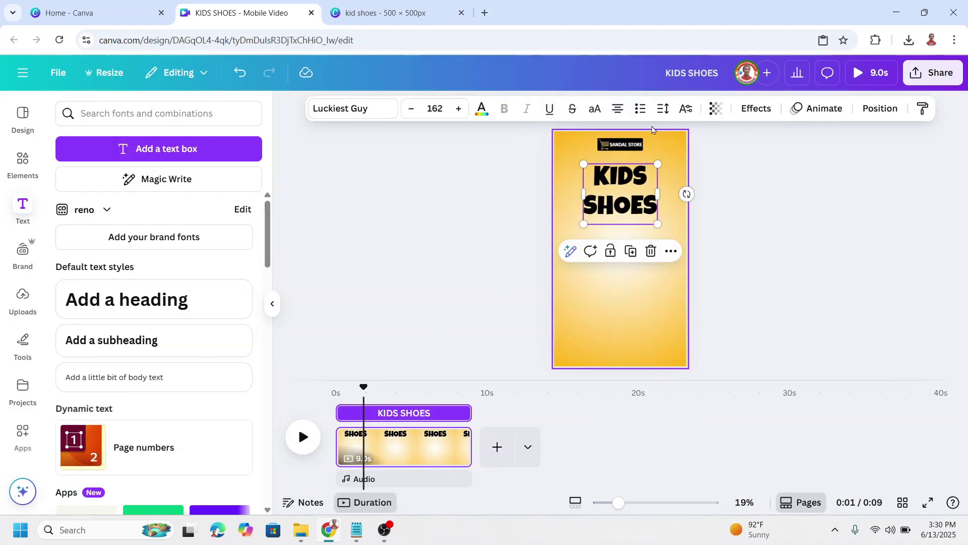
left_click(663, 108)
left_click_drag(629, 208, 624, 206)
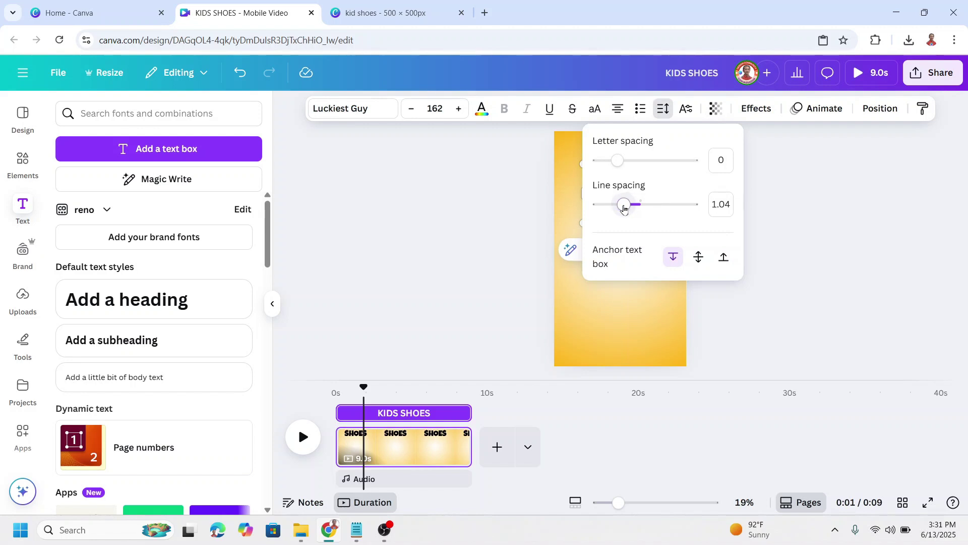
left_click(564, 180)
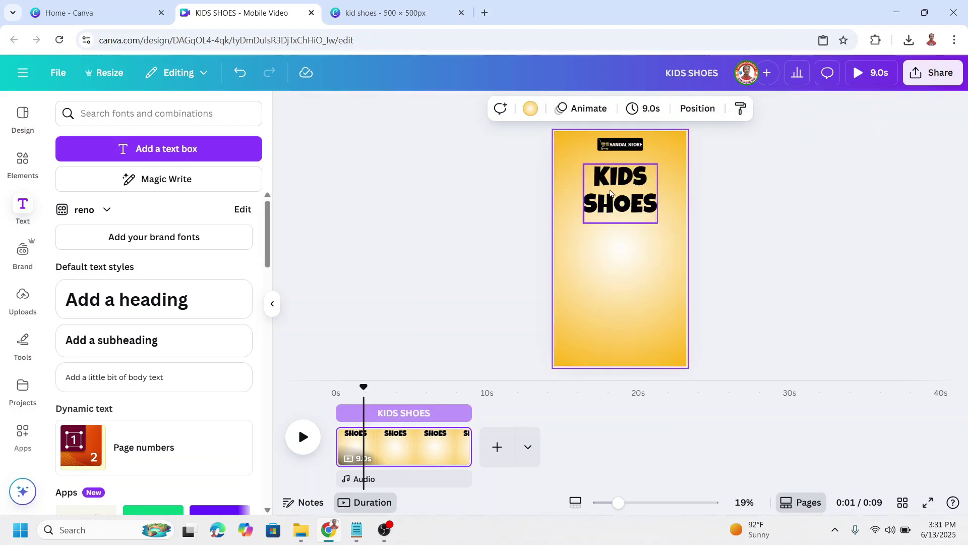
Change the KIDS SHOES heading's text color to white
left_click(610, 193)
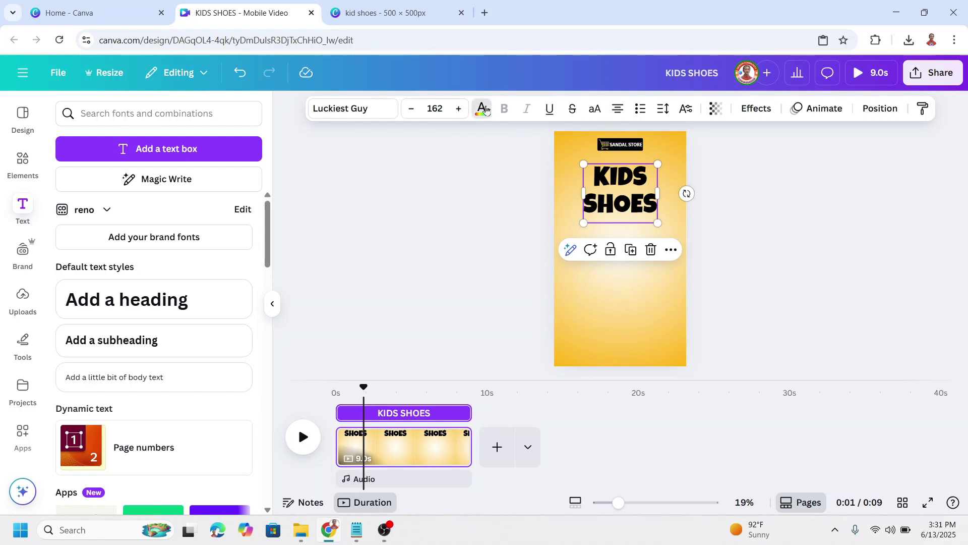
left_click(483, 108)
left_click(172, 203)
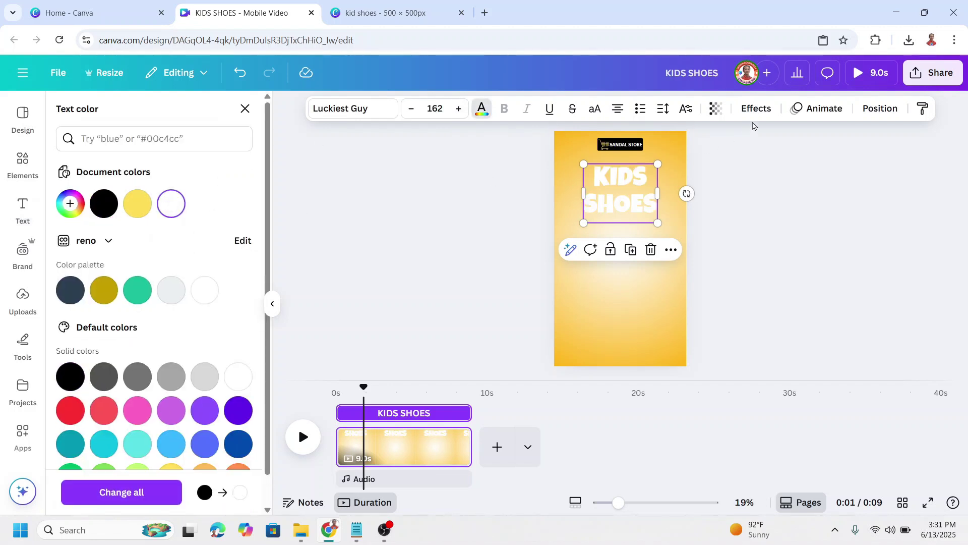
Apply the Shadow effect to the KIDS SHOES heading with its transparency set to 100
left_click(756, 108)
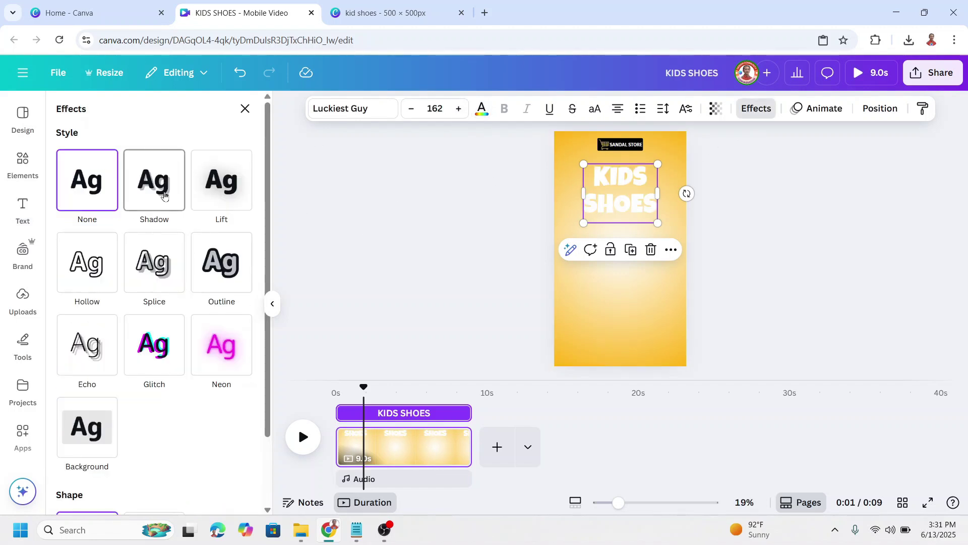
left_click(164, 196)
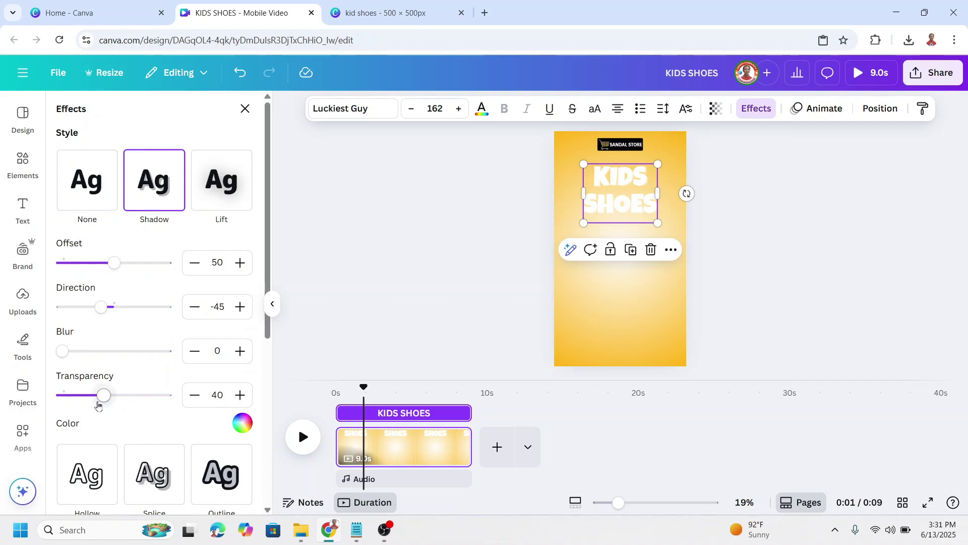
left_click_drag(104, 395, 167, 396)
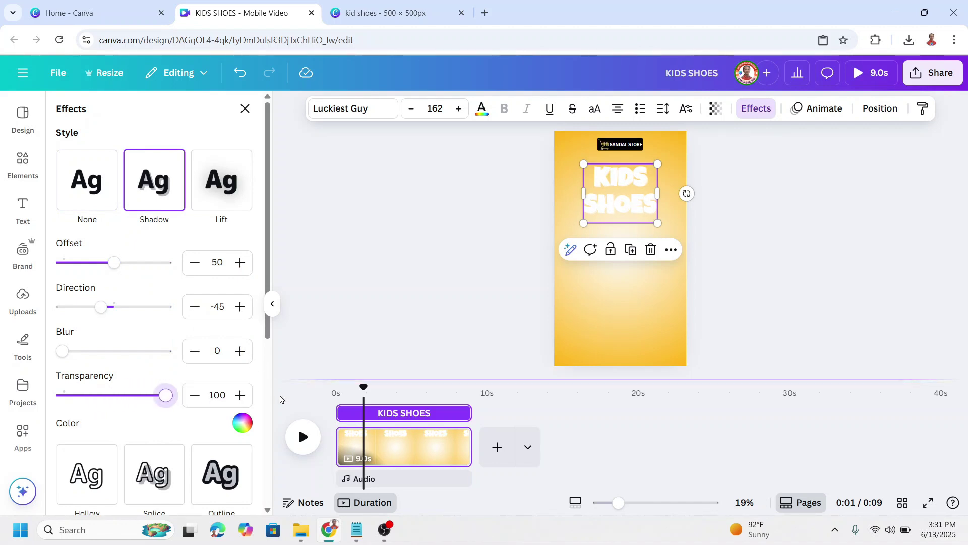
Change the heading's shadow color to the violet-blue default swatch and set the shadow direction to -53
left_click(242, 424)
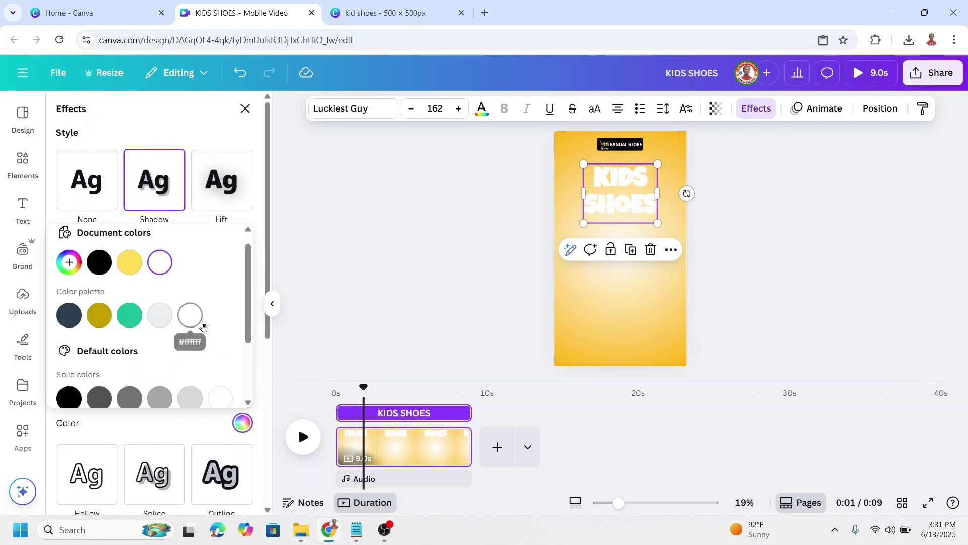
scroll(191, 324, "down", 3)
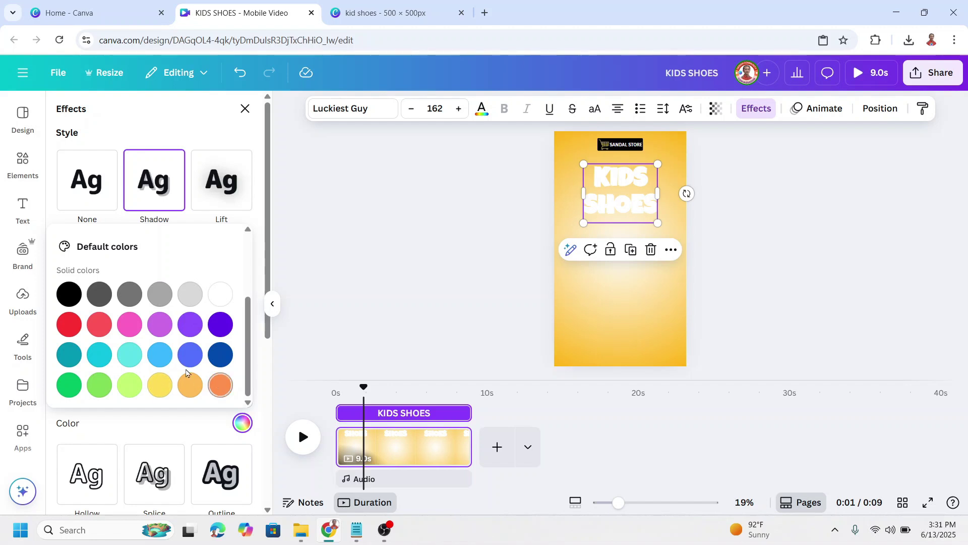
left_click(154, 360)
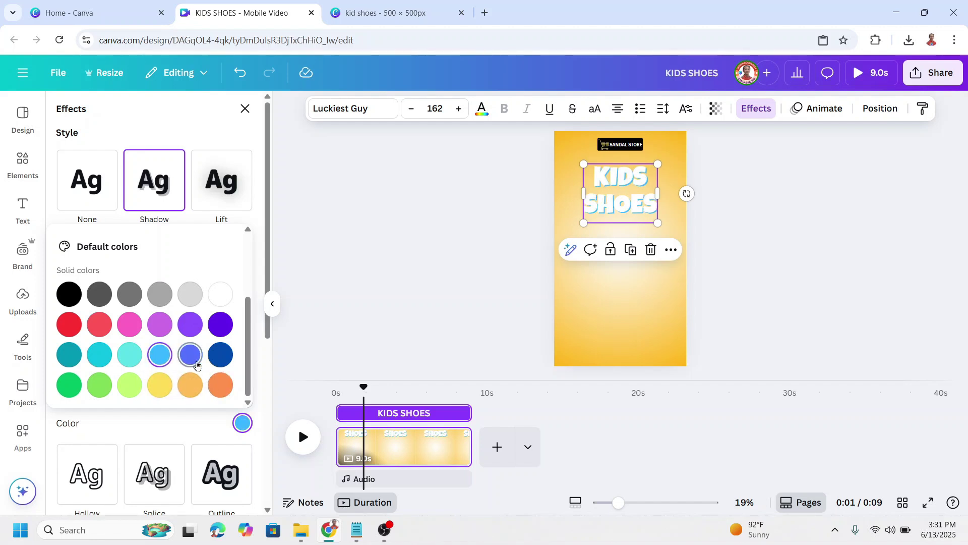
left_click(190, 356)
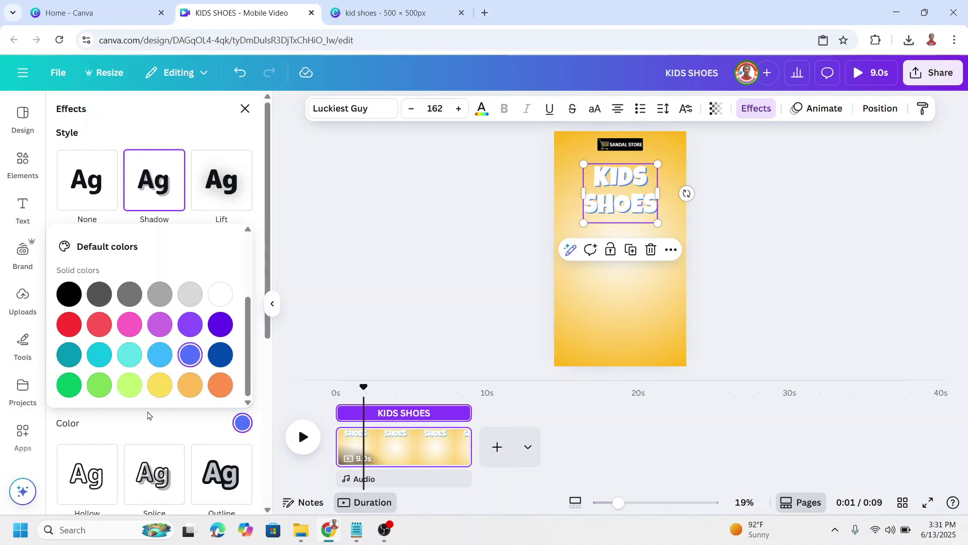
left_click(148, 415)
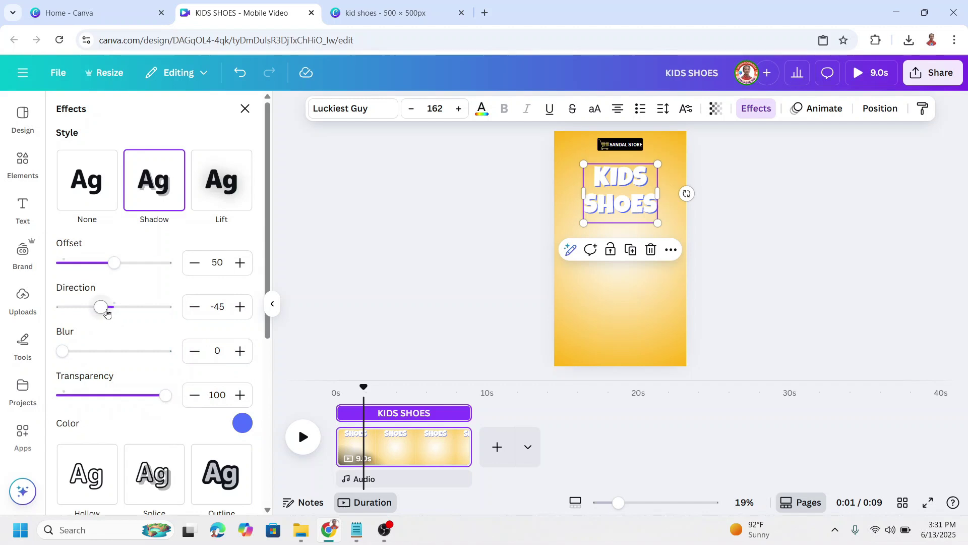
left_click_drag(102, 309, 99, 313)
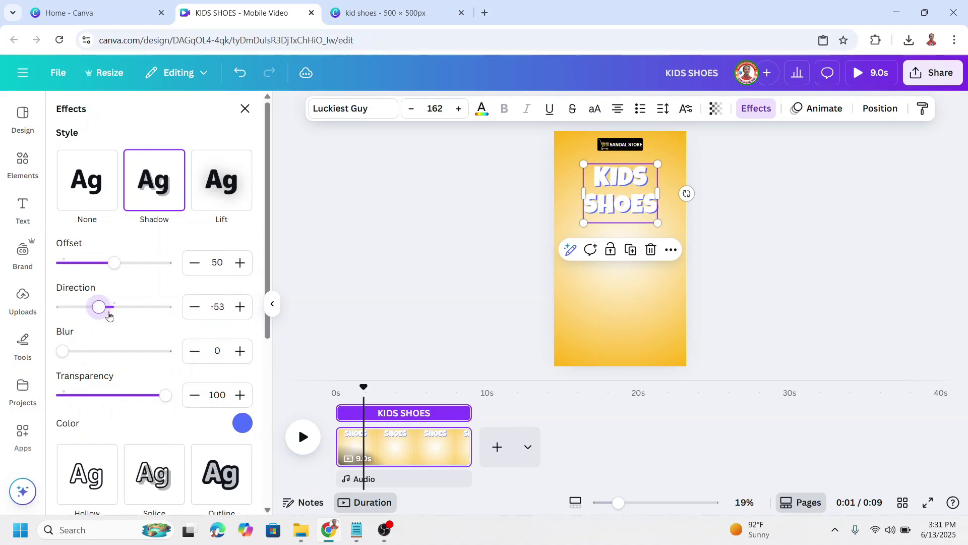
Set the KIDS SHOES heading's shadow offset to 69 and deselect the heading
left_click_drag(114, 263, 133, 263)
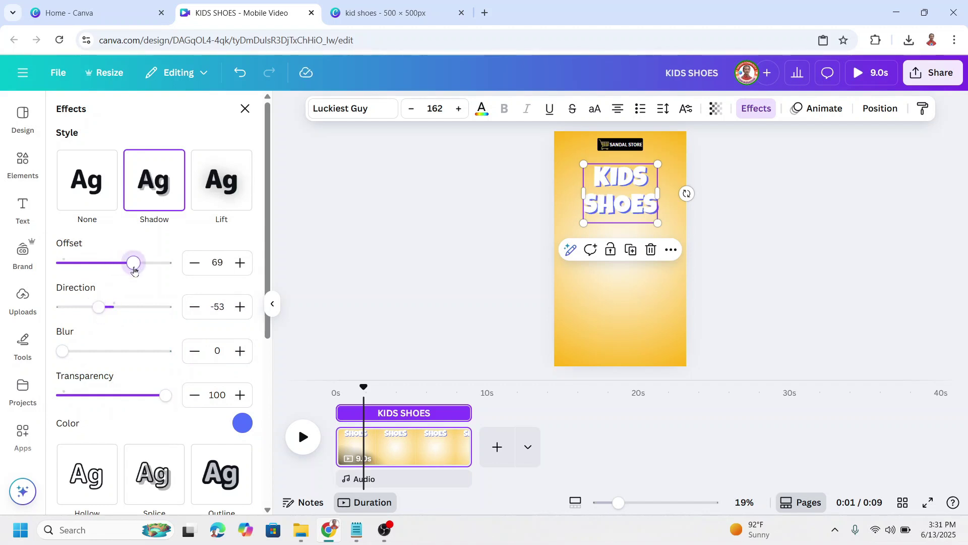
left_click(748, 294)
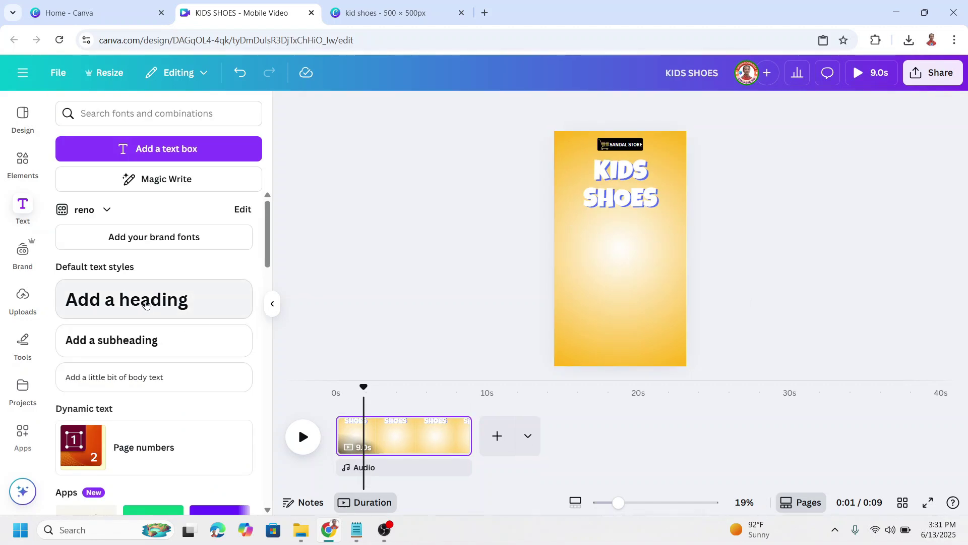
Add a new heading text reading FLASH SALE
left_click(151, 306)
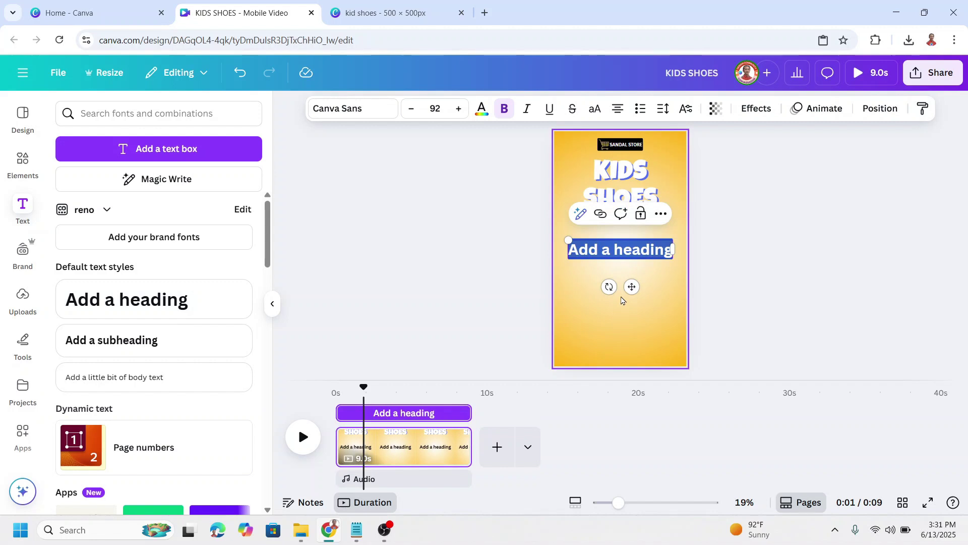
type("FLASH SL")
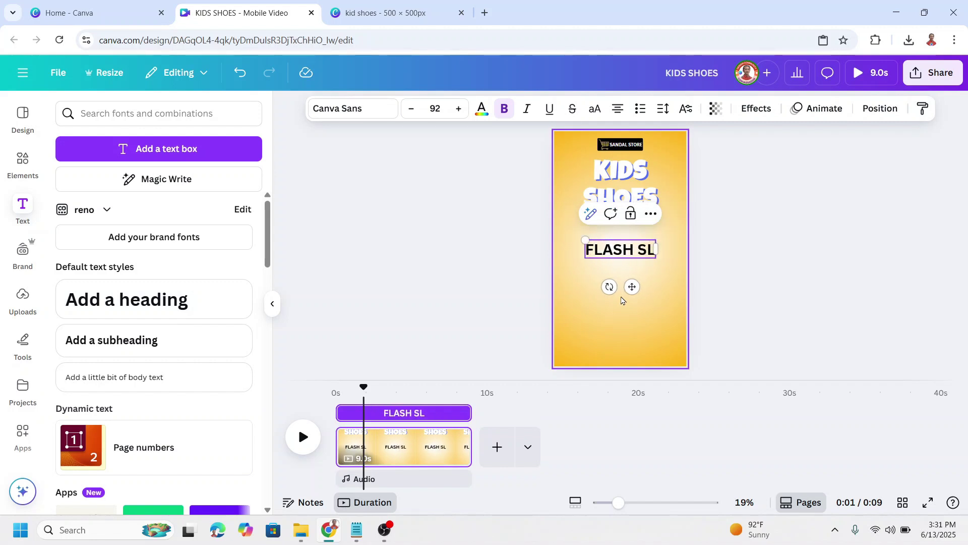
key("BackSpace")
type("ALE")
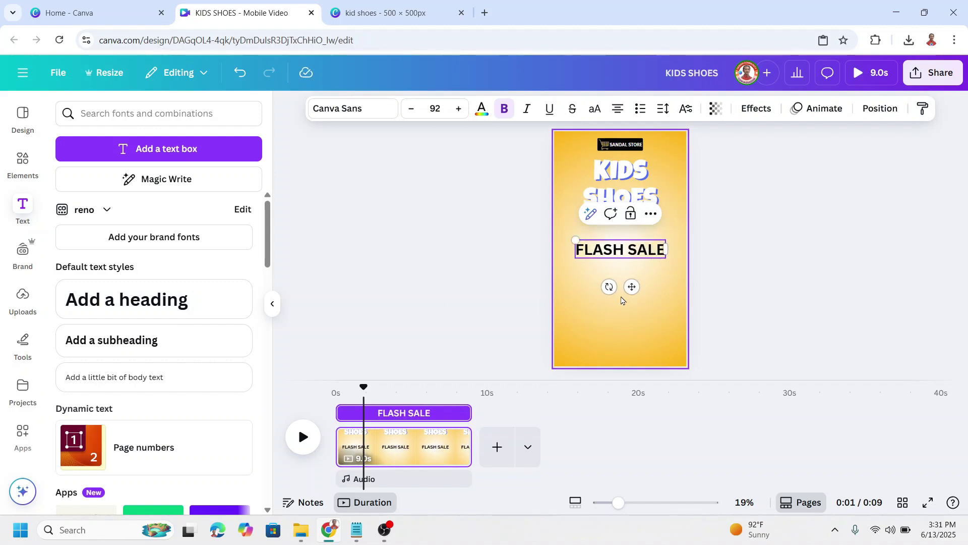
Change the FLASH SALE text color to white
key("ctrl+a")
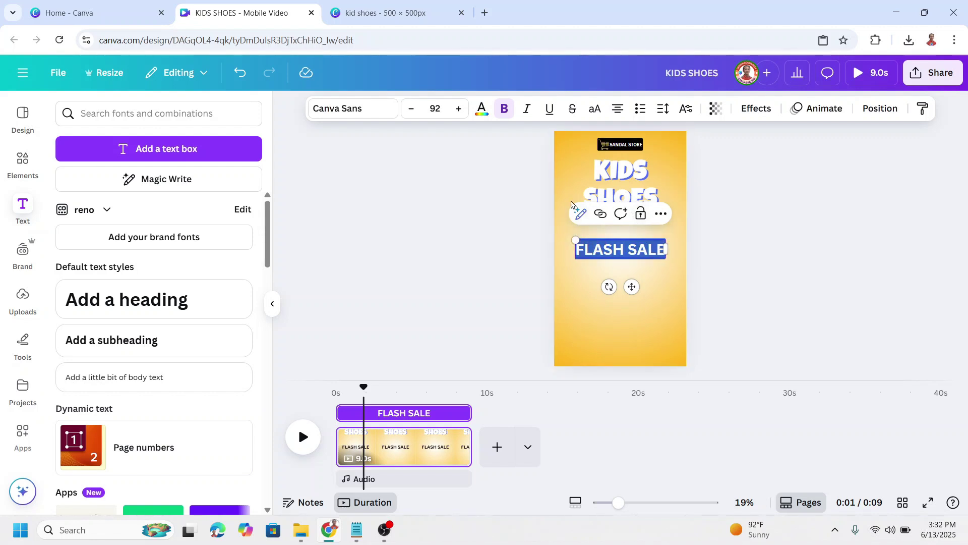
left_click(482, 108)
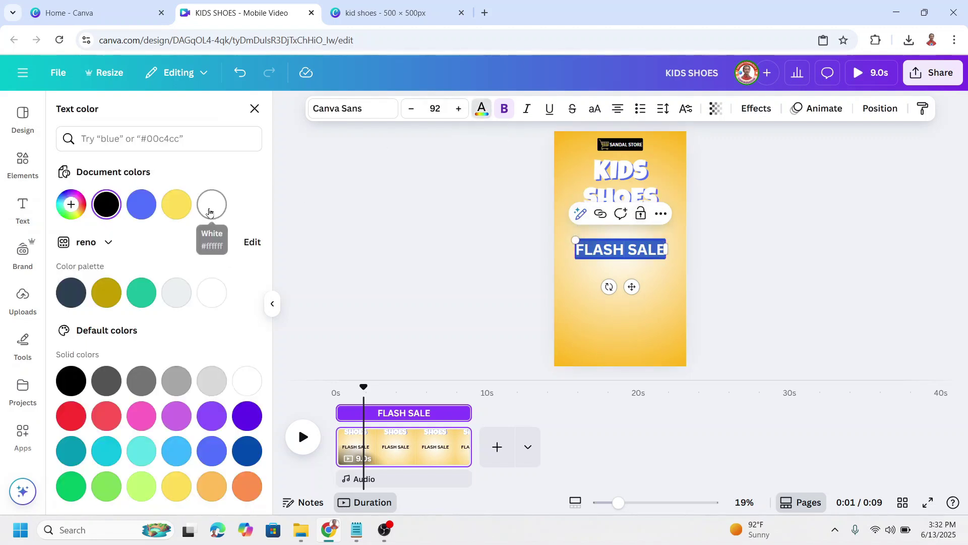
left_click(211, 204)
Apply the Background effect to the FLASH SALE text in the default pink swatch with roundness 27
left_click(756, 108)
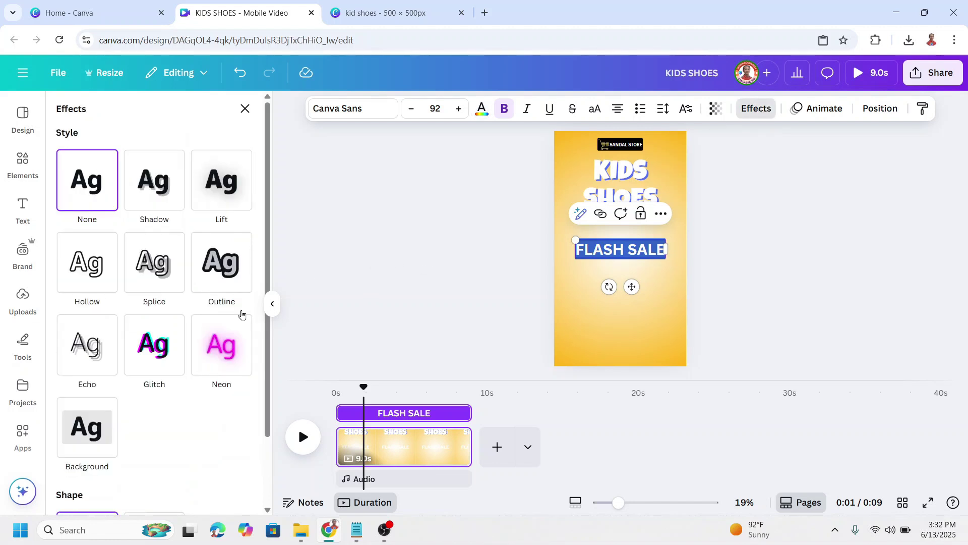
scroll(88, 389, "down", 1)
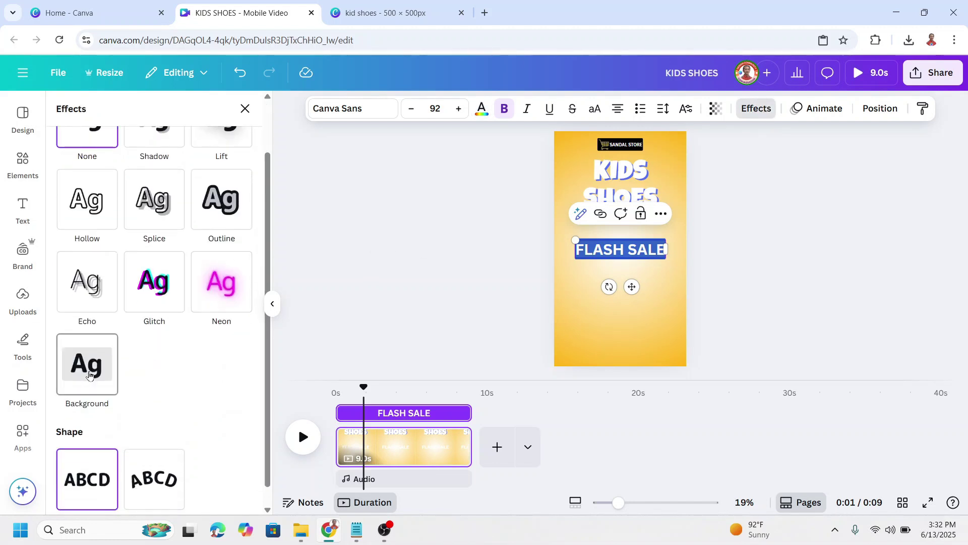
left_click(88, 373)
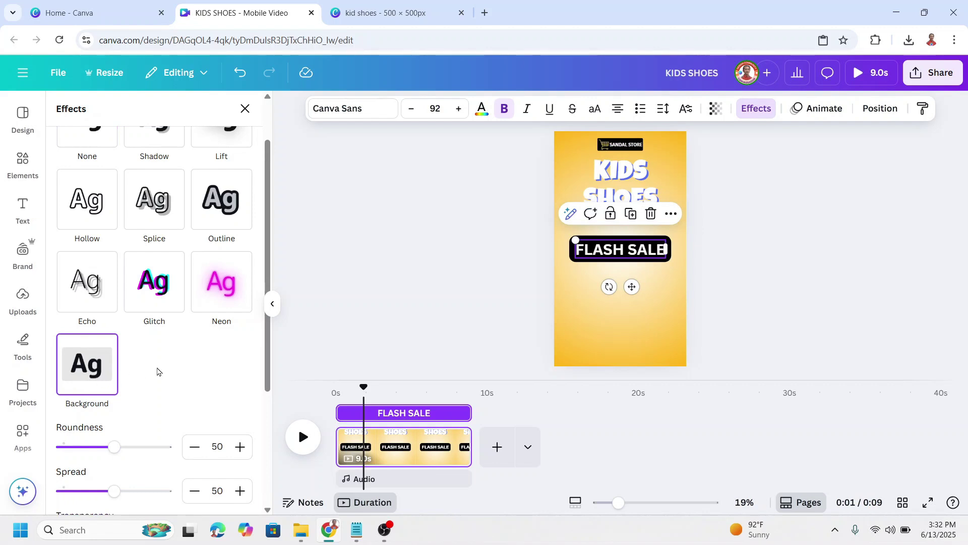
scroll(157, 372, "down", 3)
left_click(242, 374)
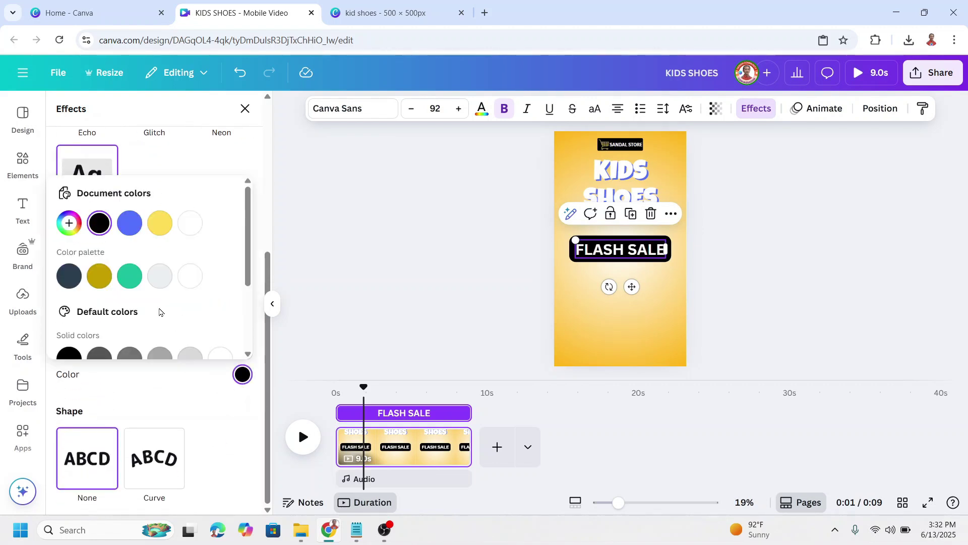
scroll(160, 312, "down", 2)
left_click(129, 276)
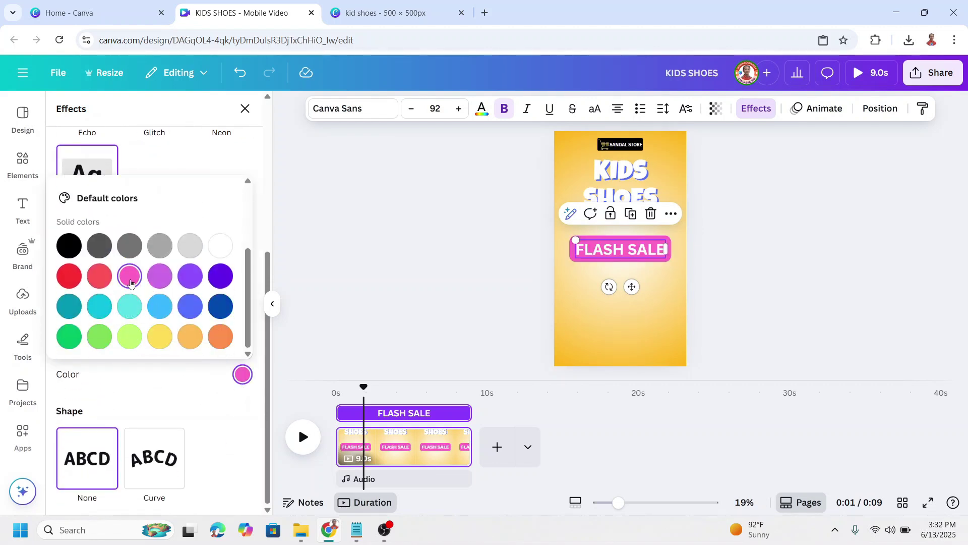
left_click(151, 378)
left_click_drag(114, 262, 90, 259)
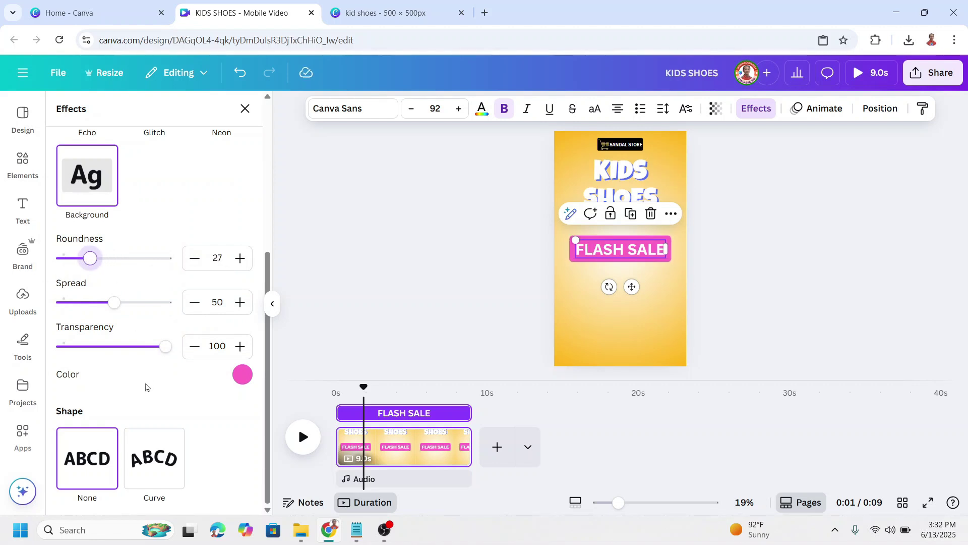
Apply the Curve shape to the FLASH SALE text with a curve value of 47
left_click(154, 457)
scroll(206, 404, "down", 1)
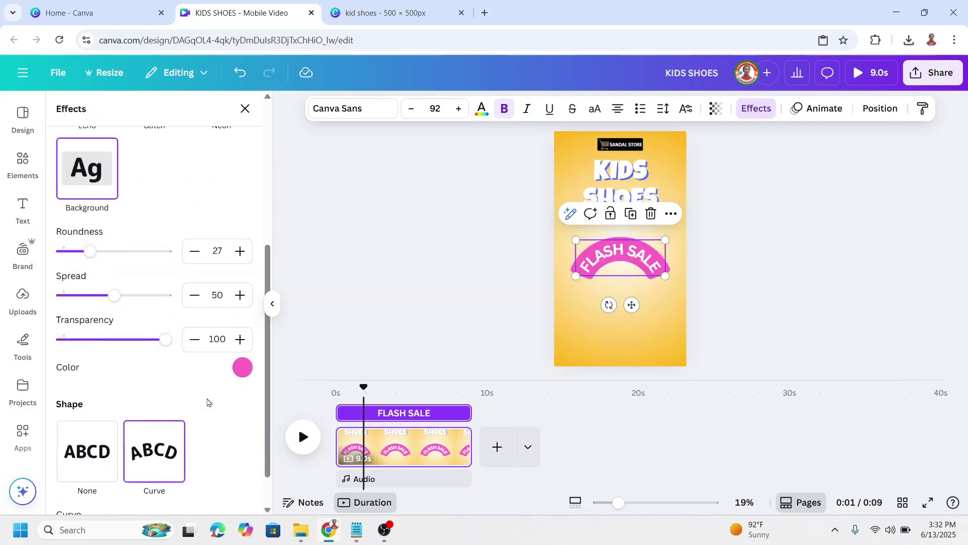
left_click_drag(153, 491, 138, 488)
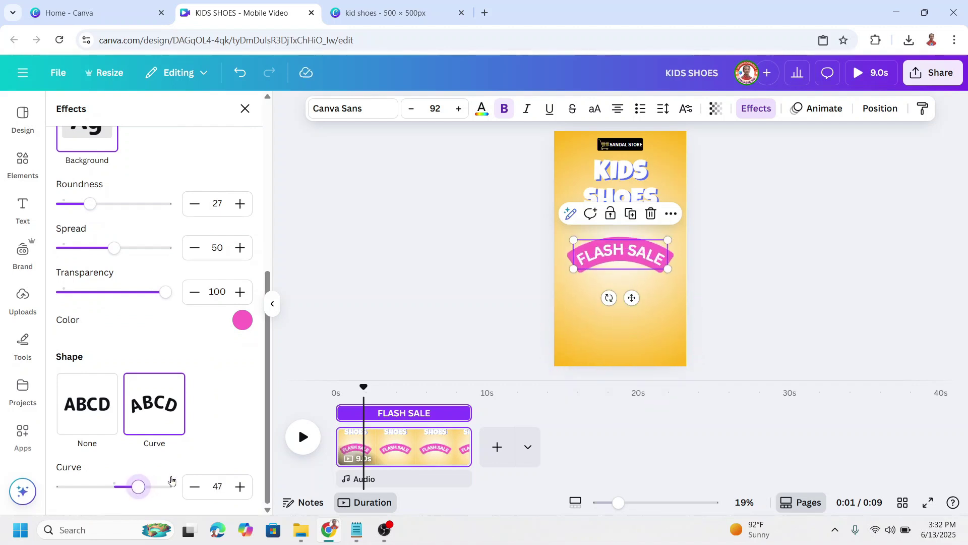
Set the FLASH SALE letter spacing to 58 and place the curved text directly below the KIDS SHOES heading
left_click(664, 109)
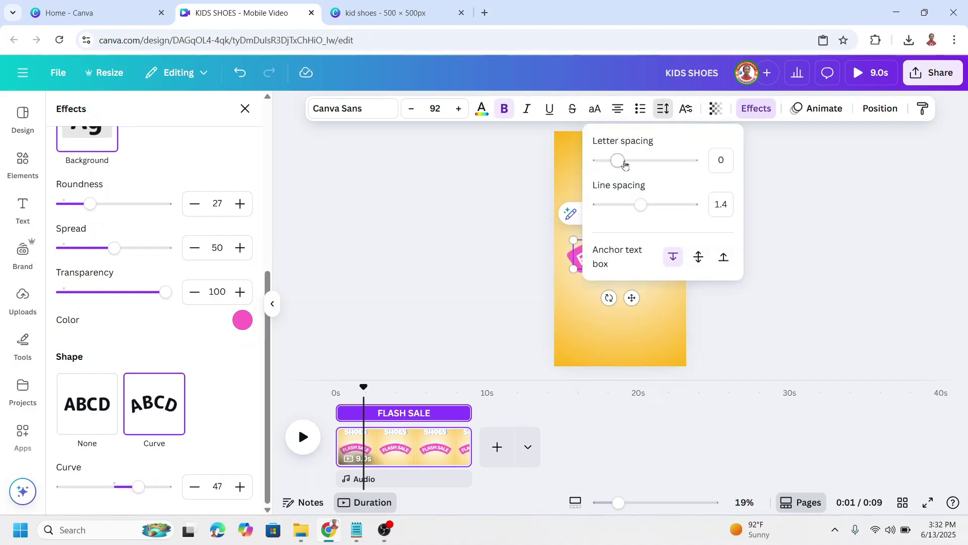
left_click_drag(625, 162, 627, 163)
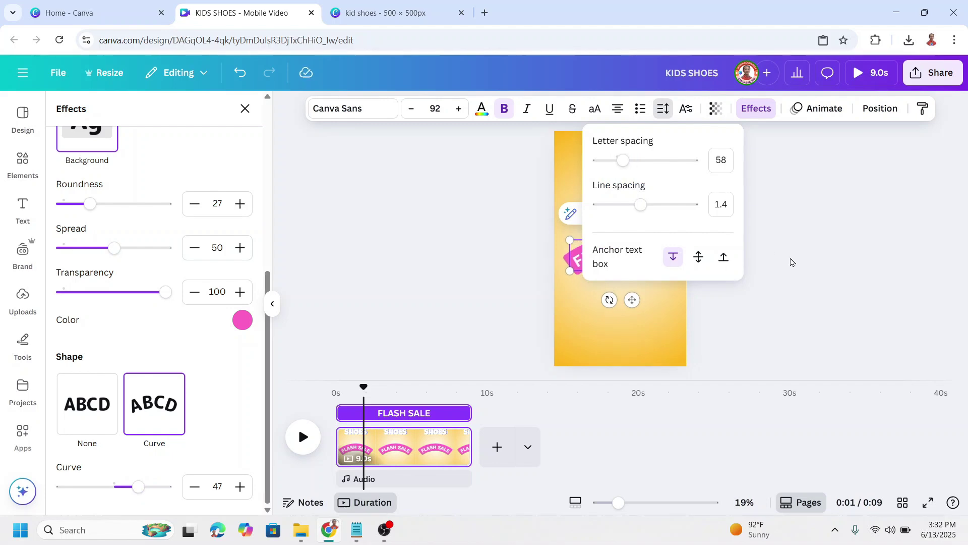
left_click(638, 281)
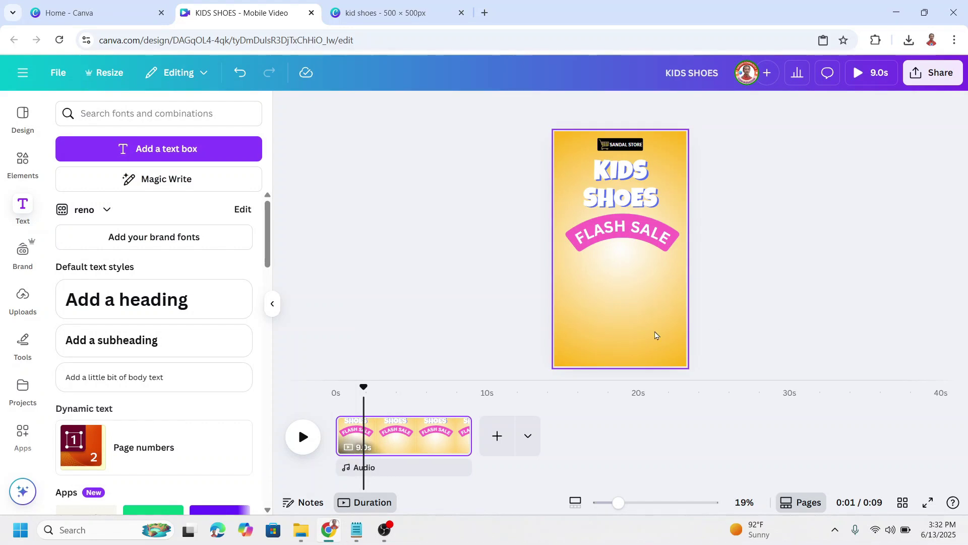
Search the elements for "sandal kid" photos and add the pink kids' sandals photo to the page
left_click(23, 164)
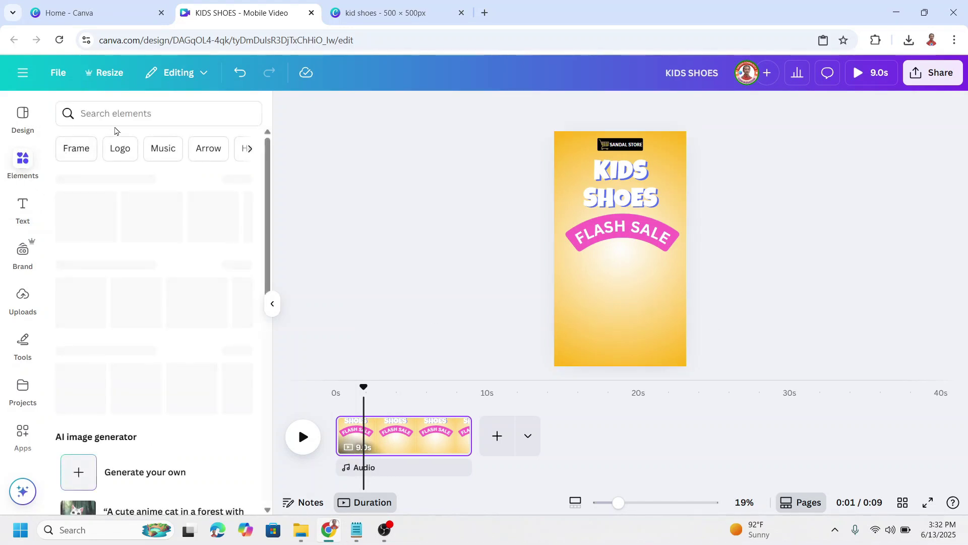
left_click(99, 169)
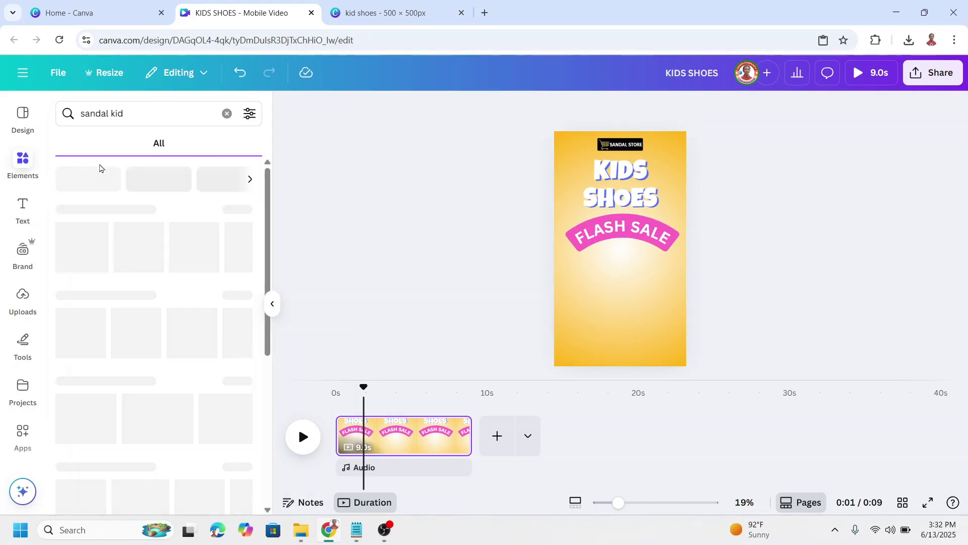
left_click(240, 381)
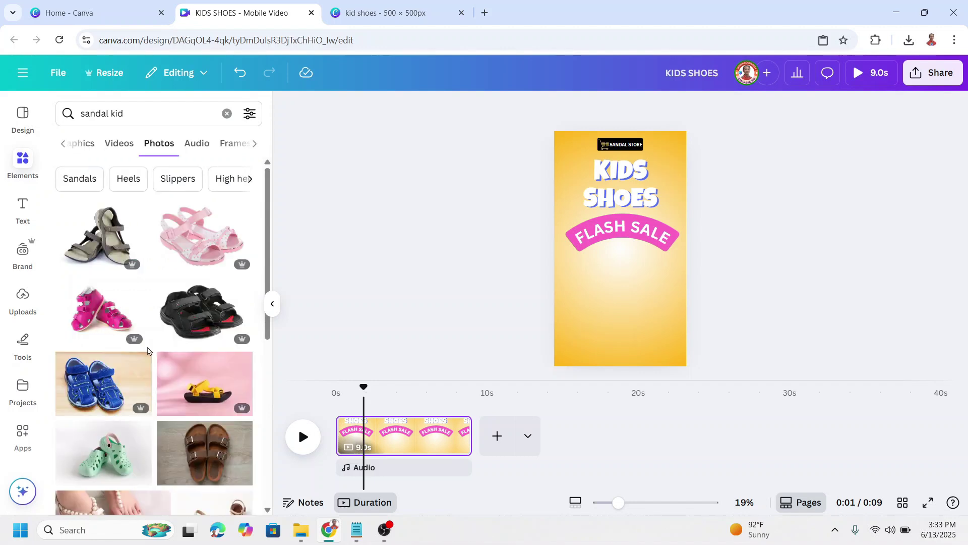
left_click(99, 308)
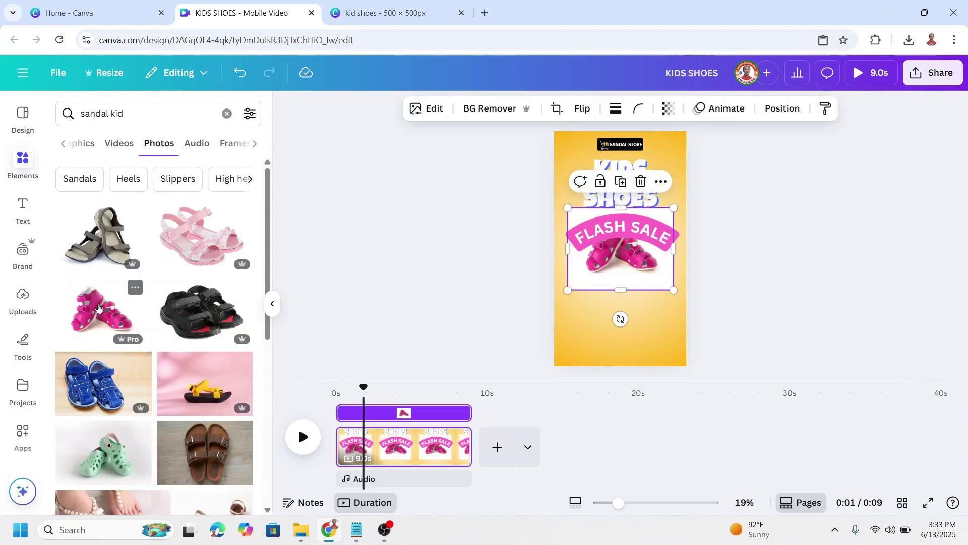
Enlarge the sandals photo to the full page width below FLASH SALE and remove its background
left_click_drag(630, 277, 622, 335)
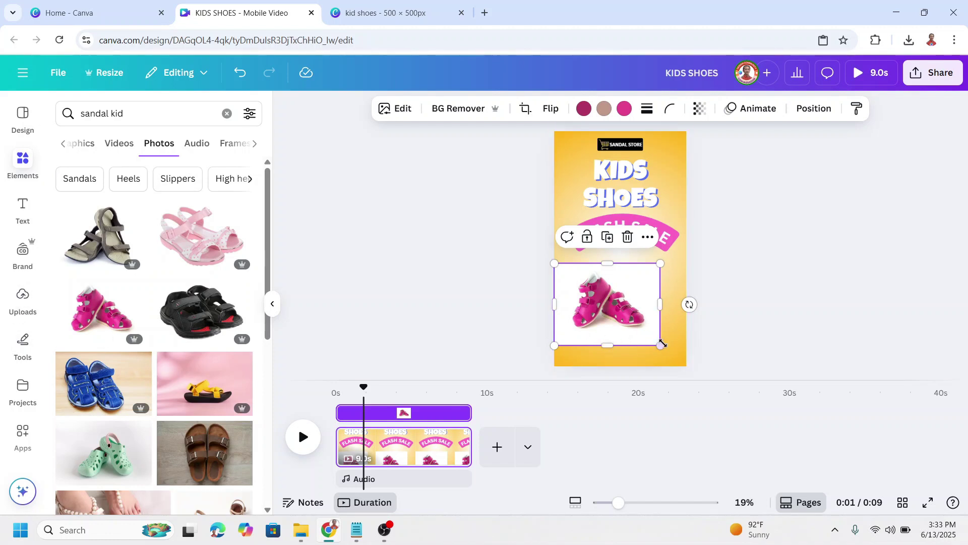
mouse_move(661, 346)
left_mouse_down()
mouse_move(687, 367)
mouse_move(663, 327)
left_mouse_up()
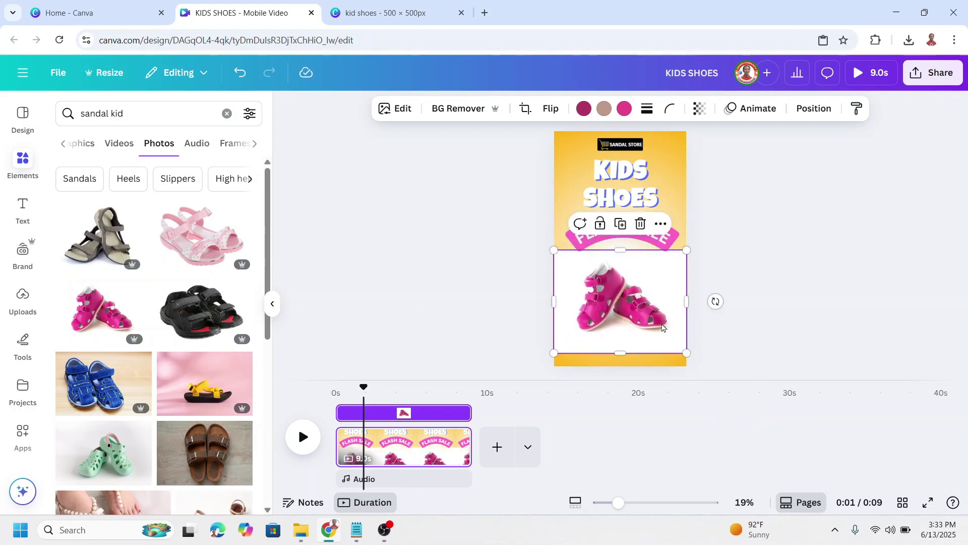
left_click(462, 115)
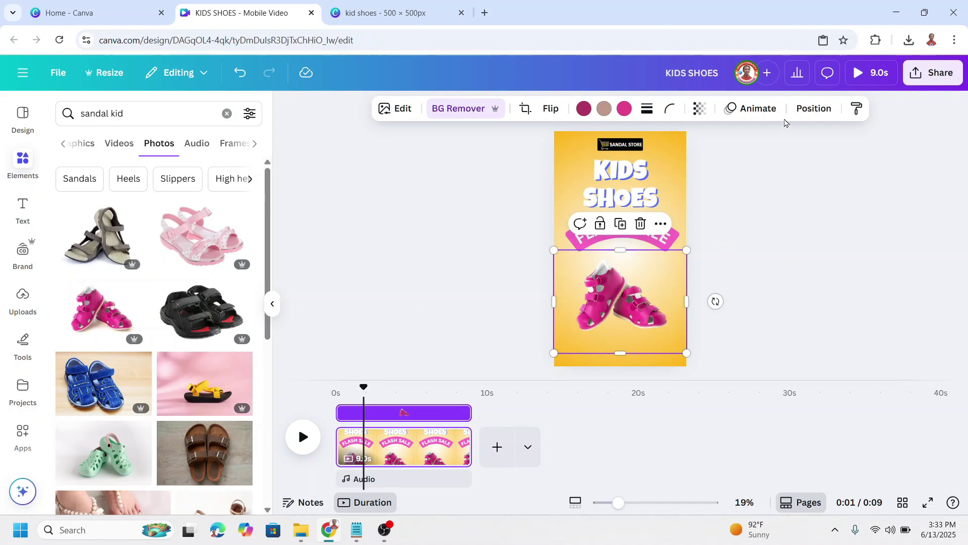
Apply the Pop animation to the sandals photo, playing on enter
left_click(752, 109)
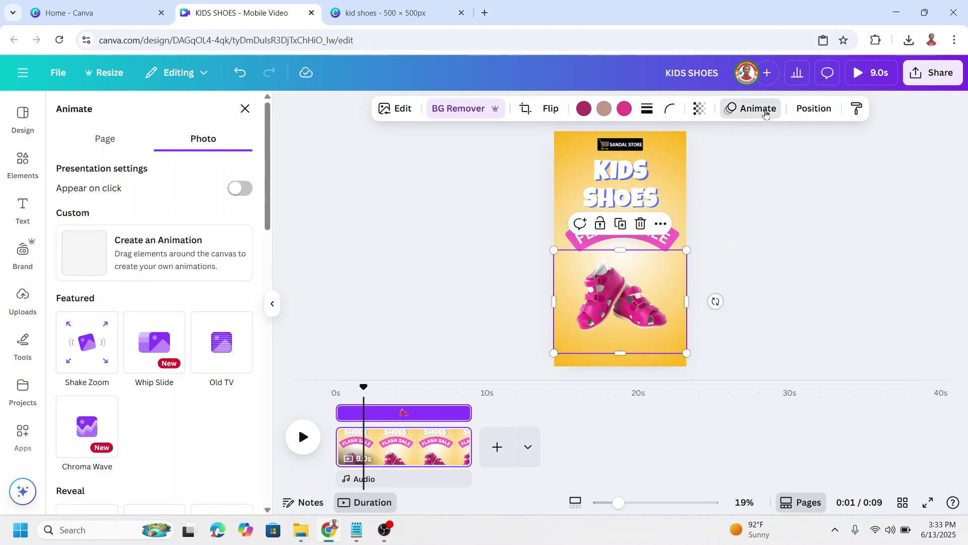
scroll(174, 338, "down", 8)
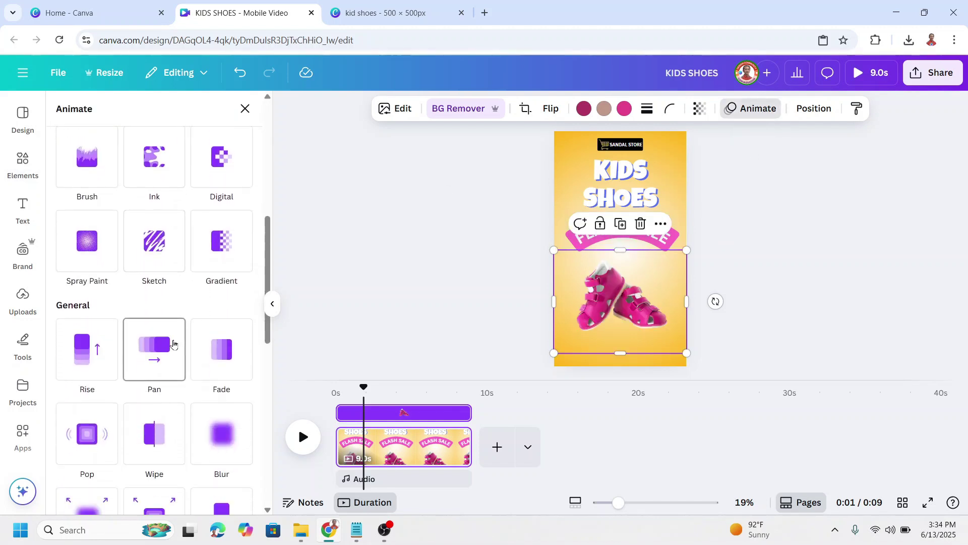
scroll(86, 373, "down", 1)
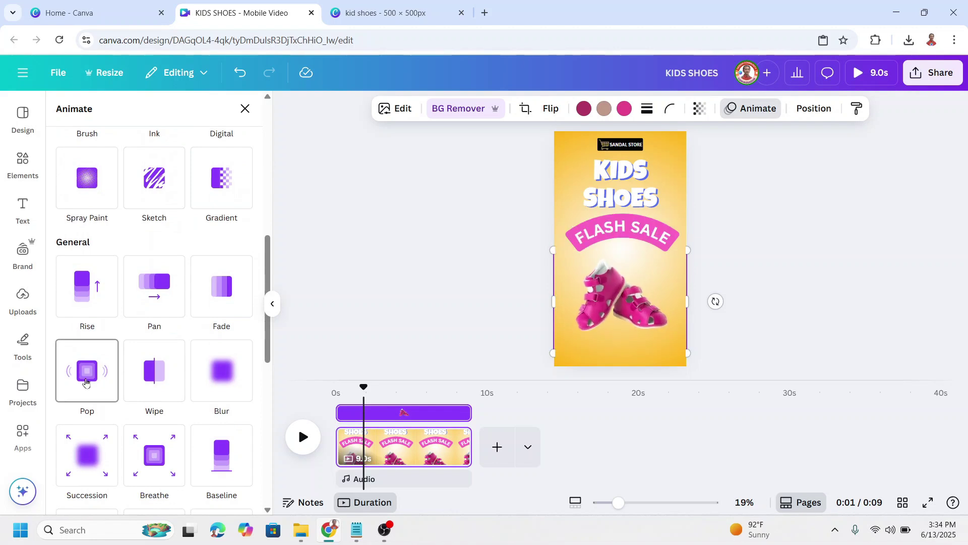
left_click(86, 382)
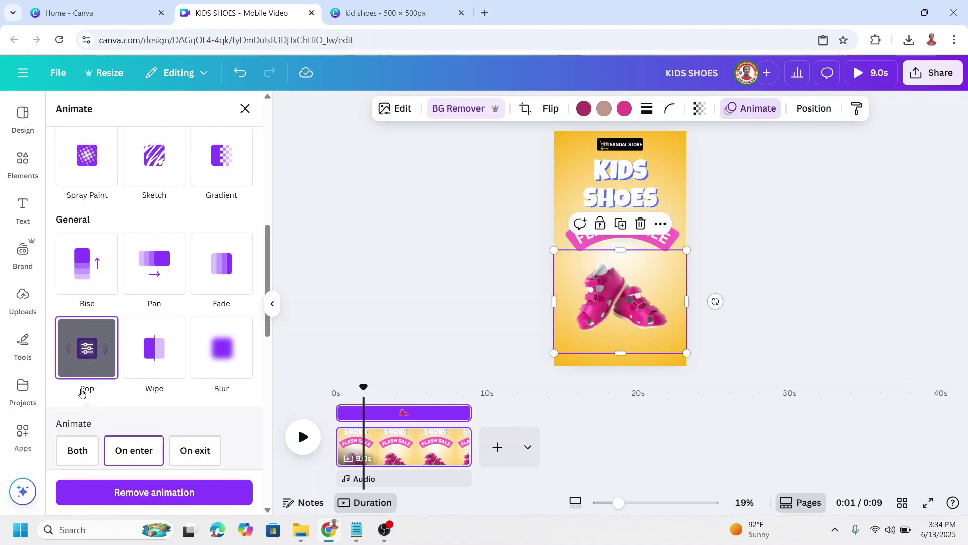
Apply the Breathe animation to the FLASH SALE text
left_click(580, 246)
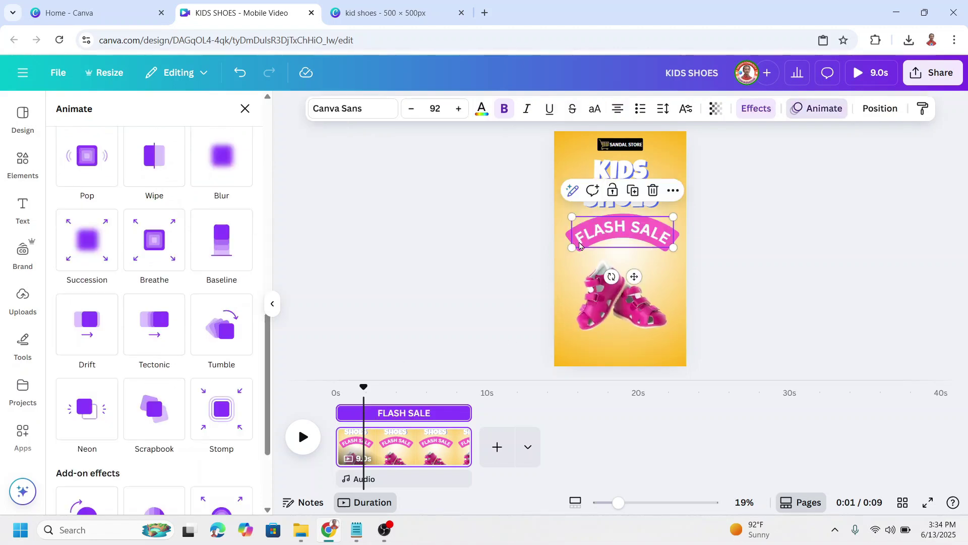
left_click(156, 243)
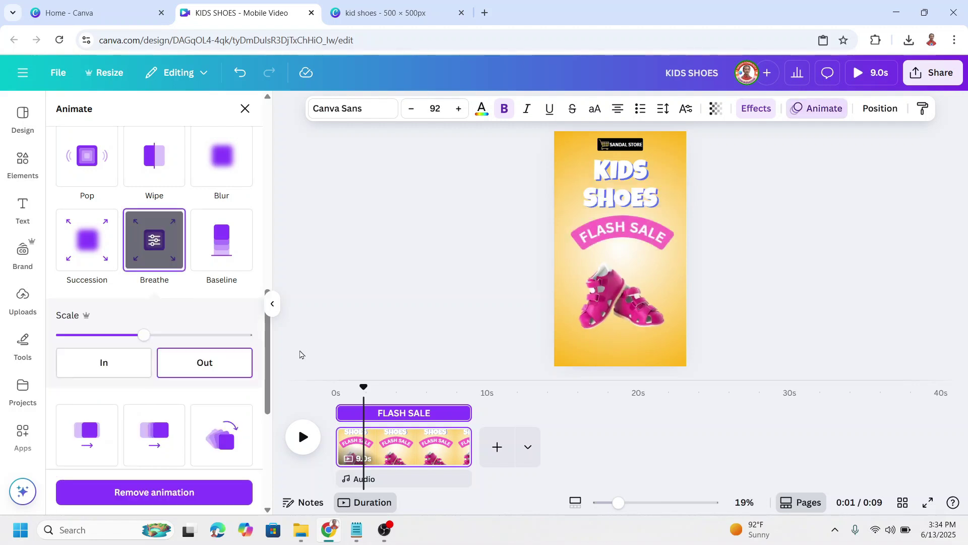
Apply the Neon animation on enter to the KIDS SHOES heading with slightly higher intensity and the Character writing style
left_click(631, 169)
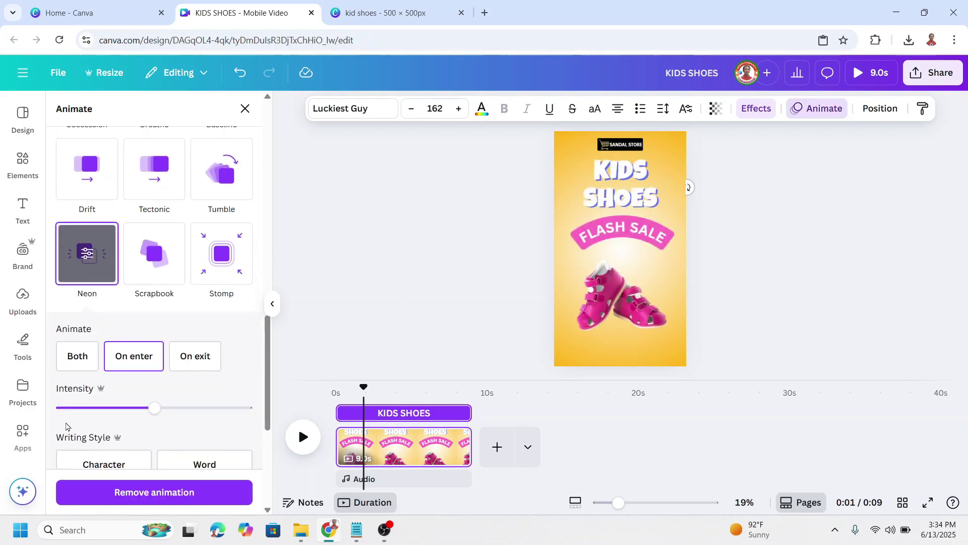
scroll(171, 423, "down", 1)
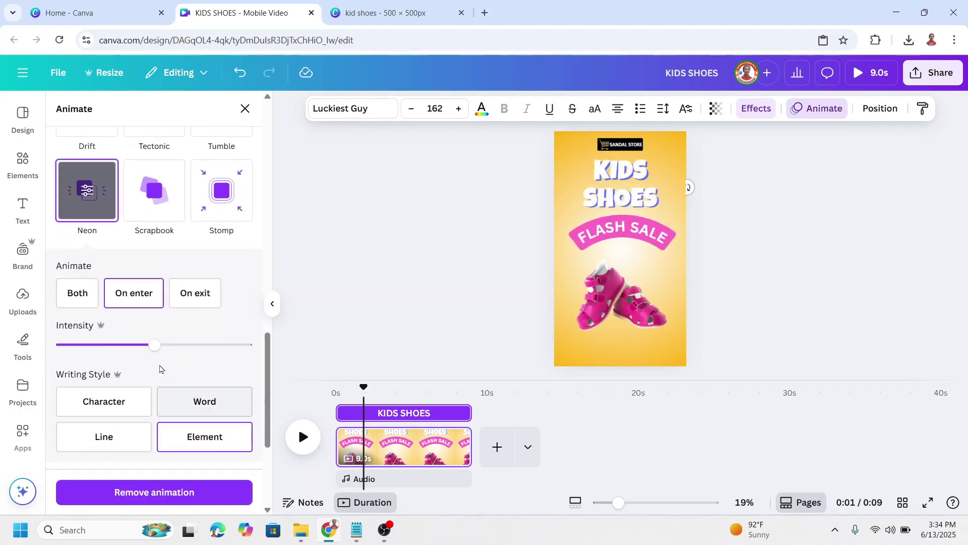
left_click_drag(154, 345, 168, 345)
scroll(165, 389, "down", 1)
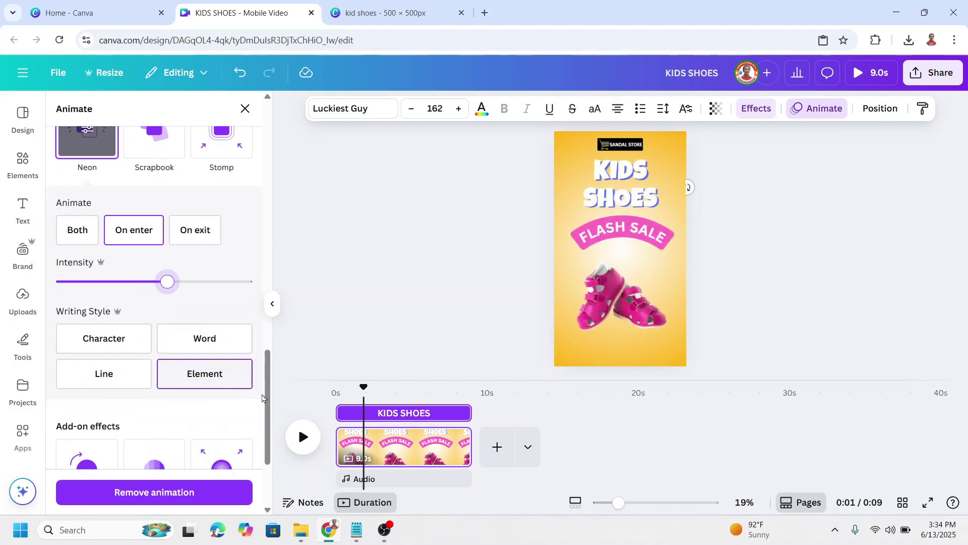
left_click(116, 342)
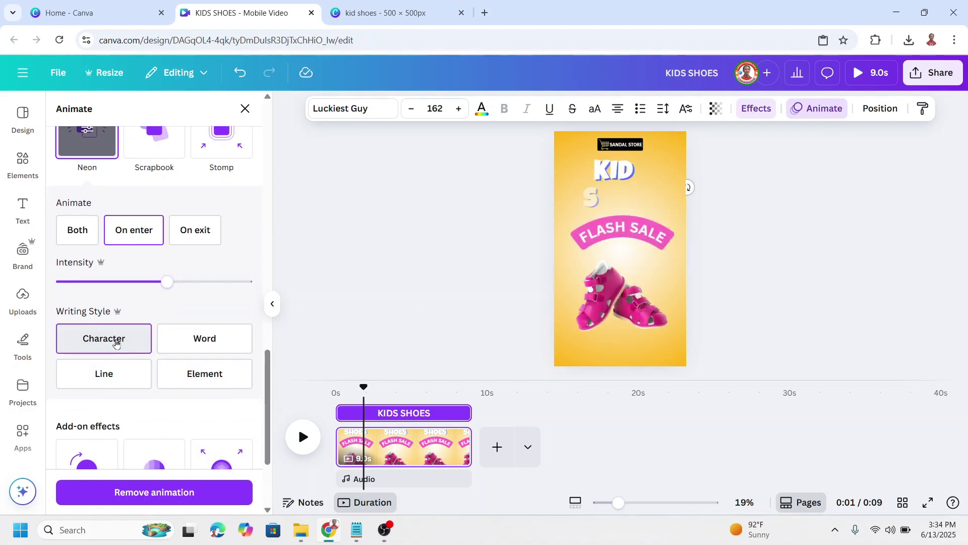
Apply the Rise animation to the SANDAL STORE logo group, playing on enter
scroll(115, 343, "up", 1)
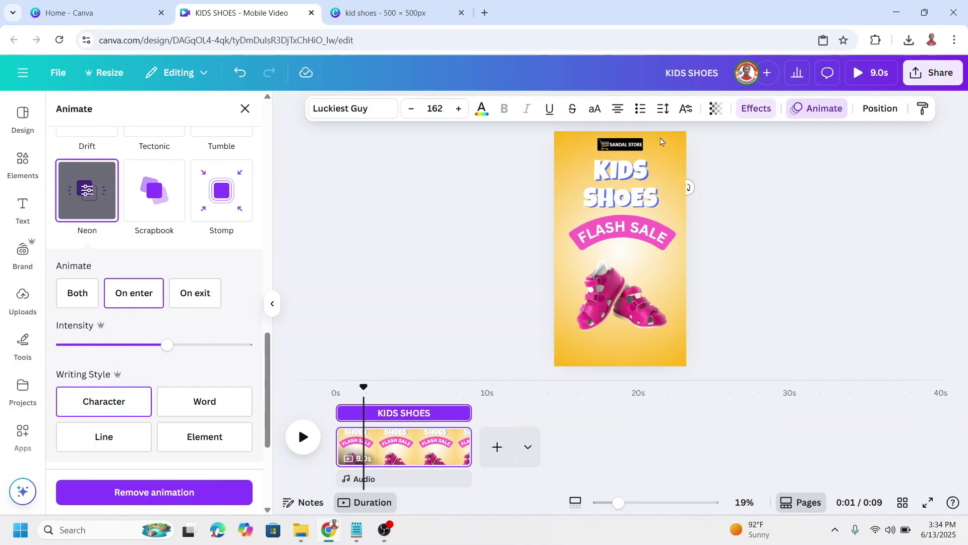
left_click(636, 147)
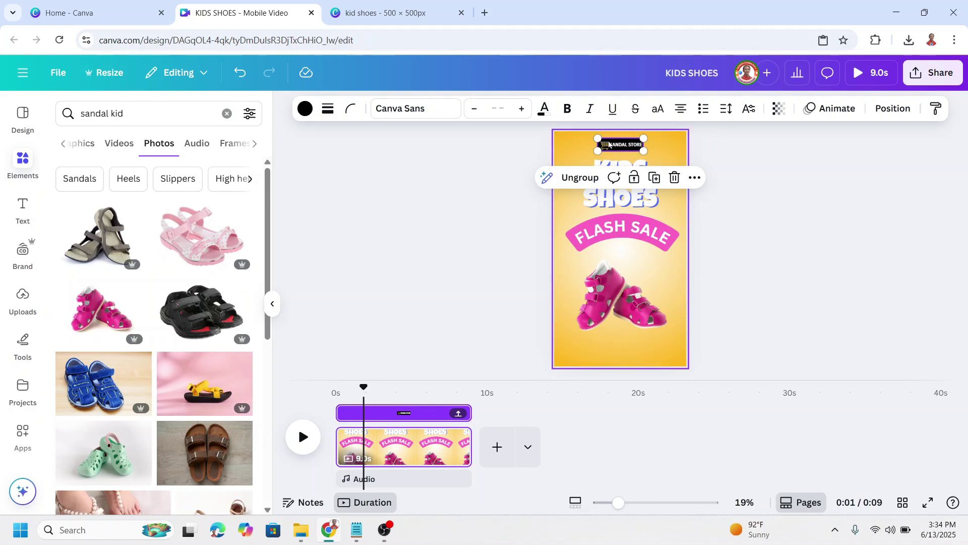
left_click(832, 109)
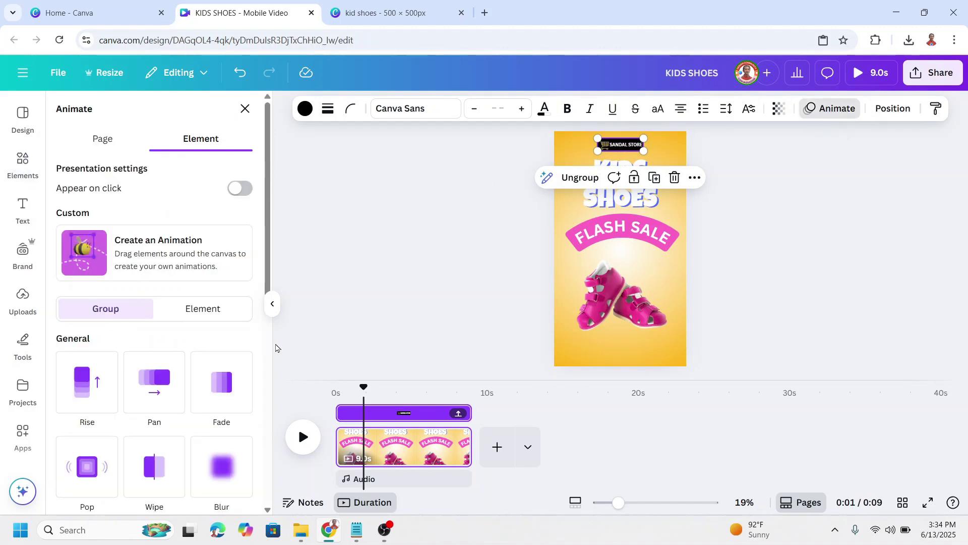
scroll(171, 404, "down", 1)
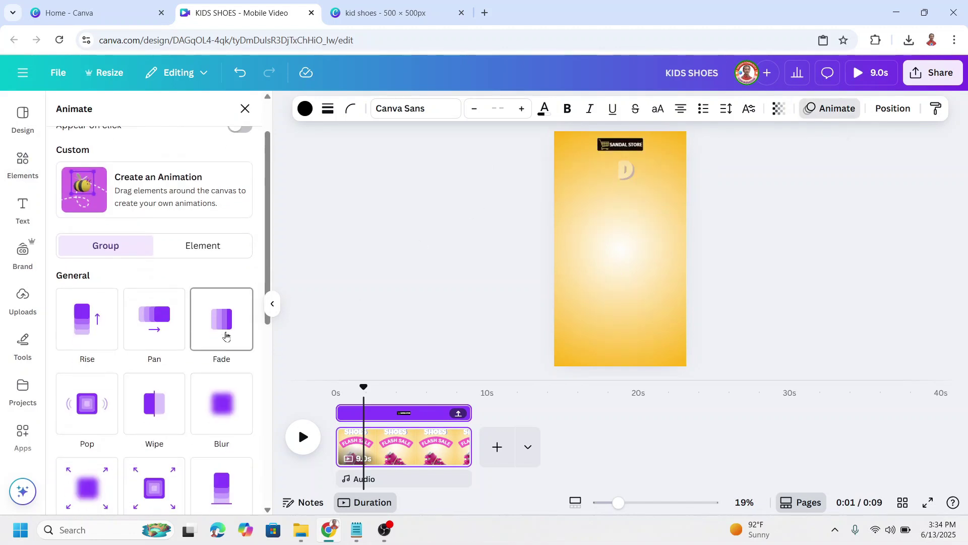
left_click(88, 336)
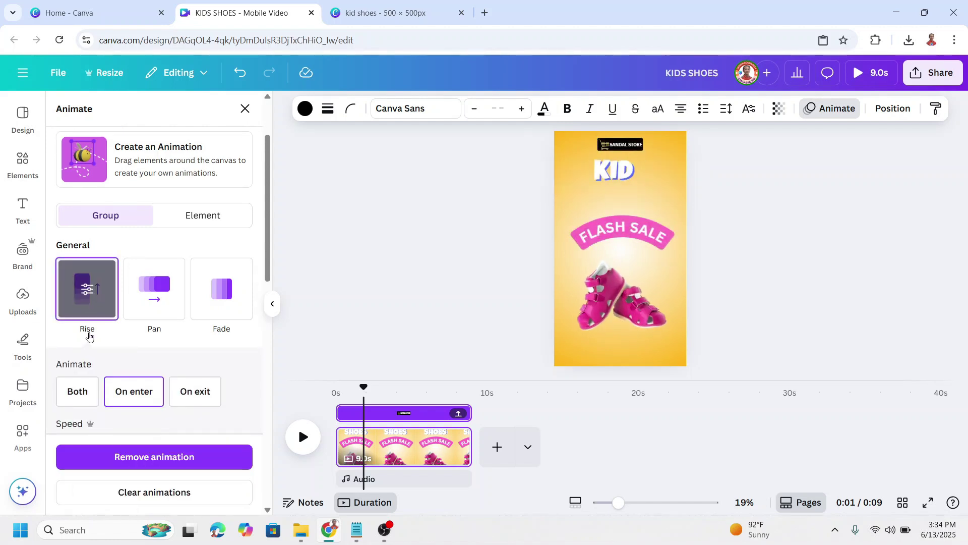
left_click(135, 404)
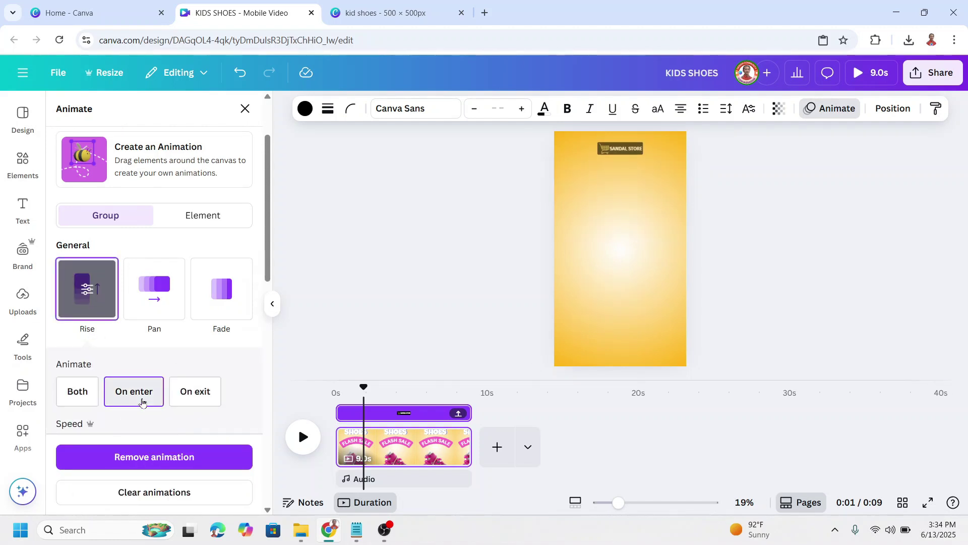
Review the animation settings of the KIDS SHOES heading and FLASH SALE text, and play the full video preview
left_click(620, 174)
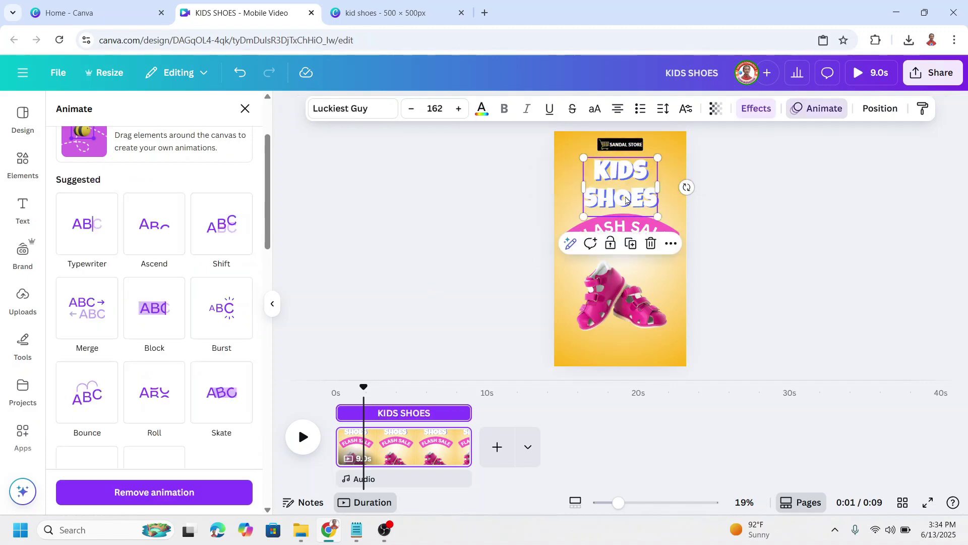
scroll(193, 353, "down", 5)
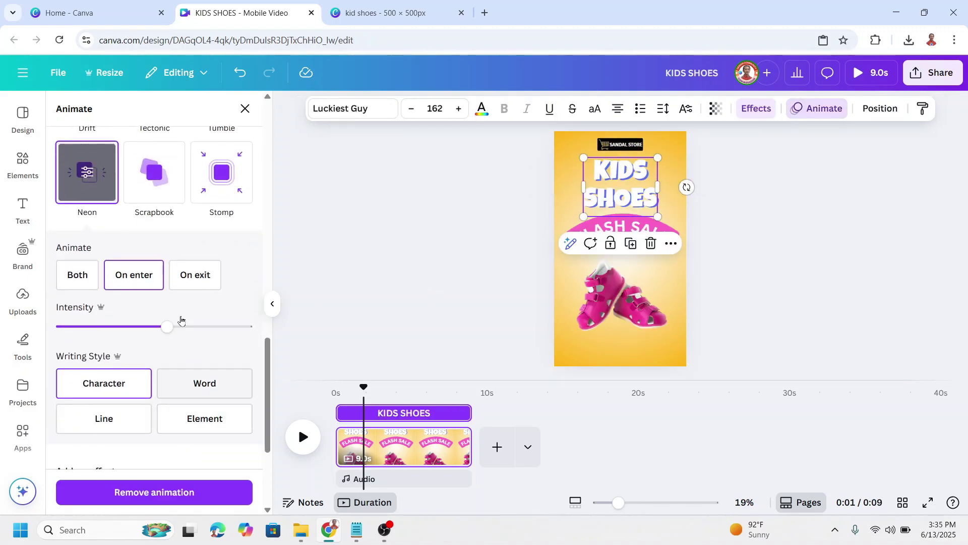
left_click(664, 228)
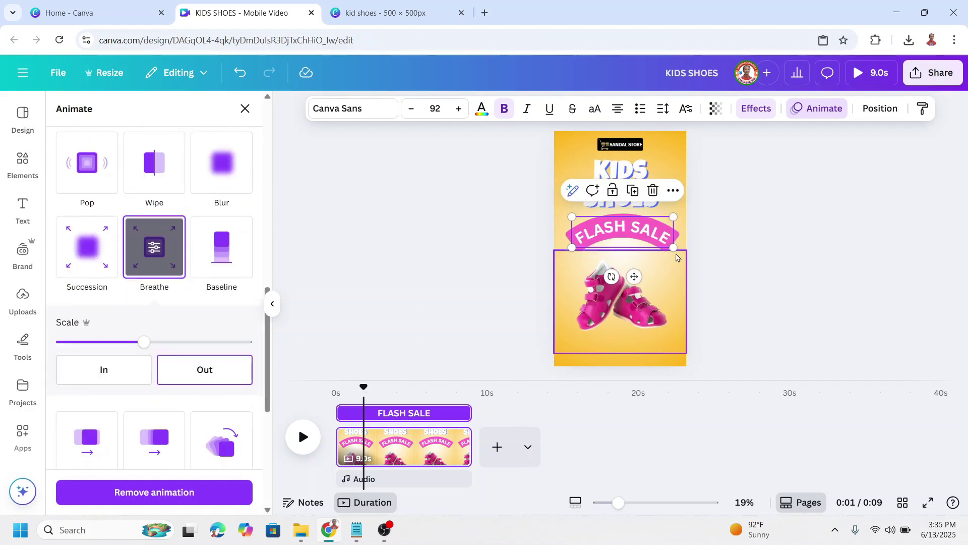
left_click(812, 157)
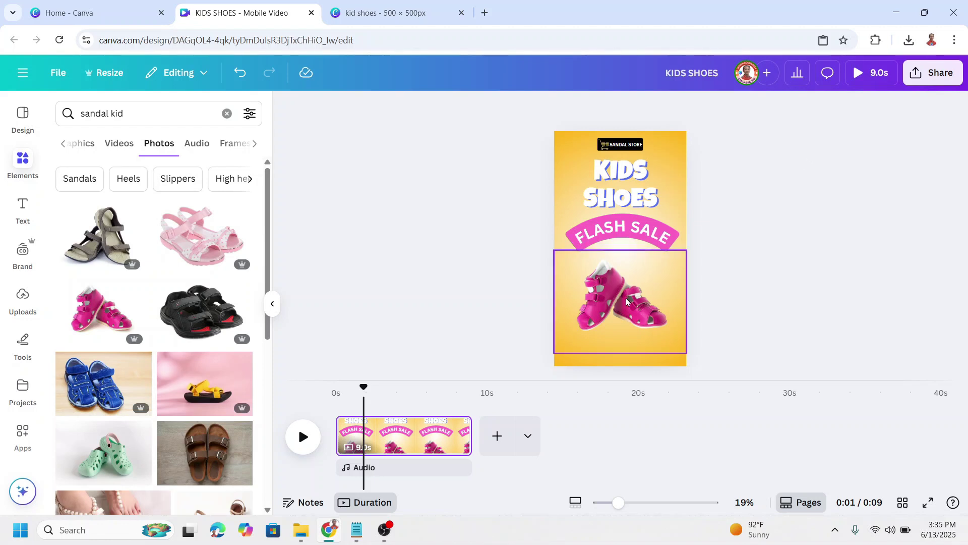
left_click(871, 78)
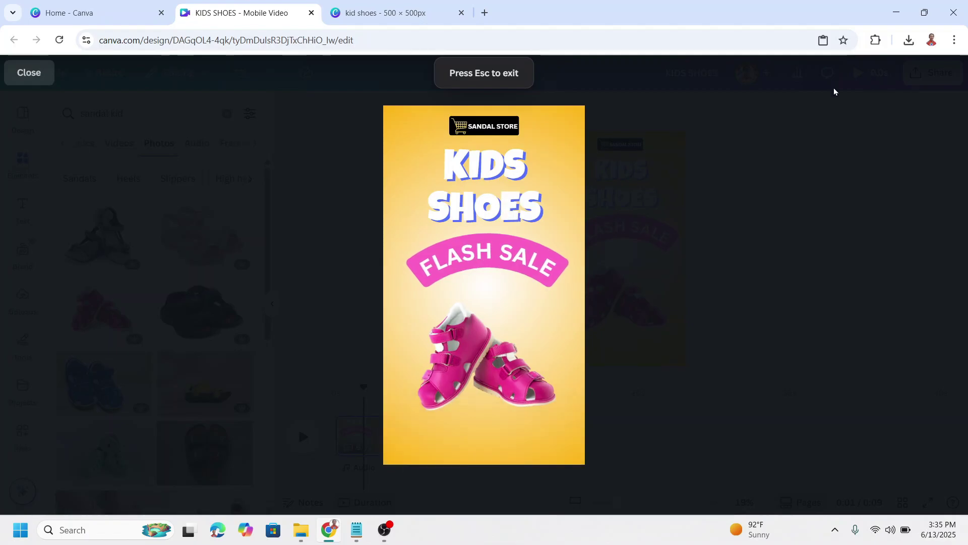
left_click(14, 75)
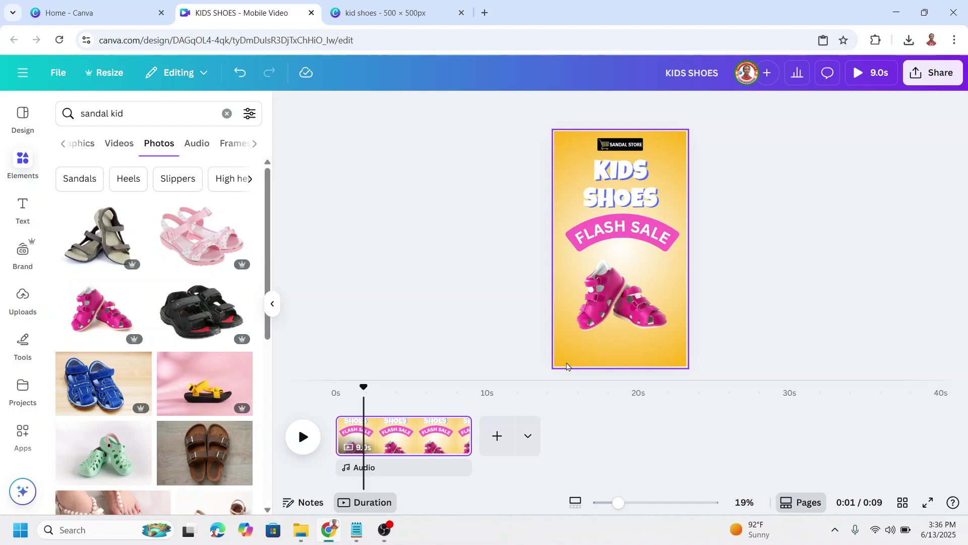
Shorten the sandals photo's timing to the first 3.0 seconds of the page
left_click(376, 505)
left_click(374, 504)
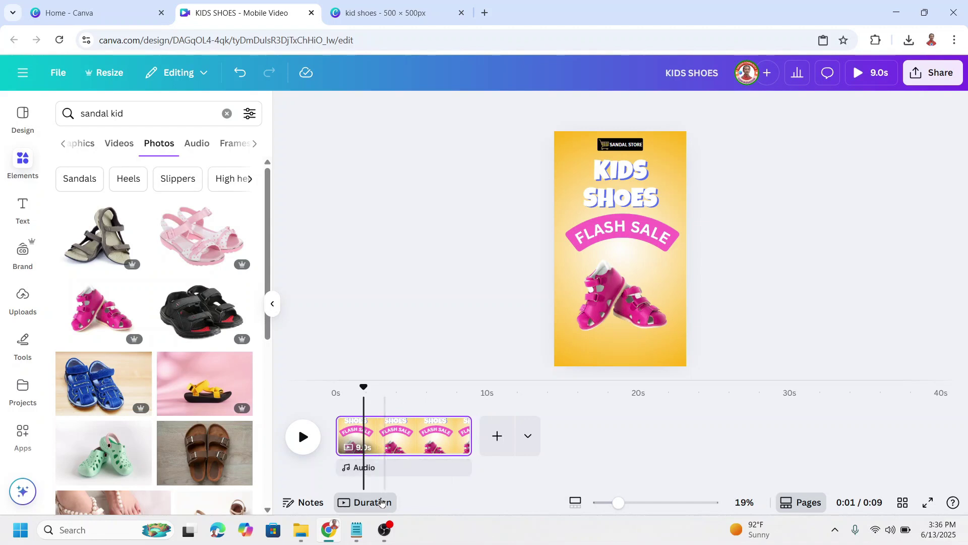
left_click(617, 315)
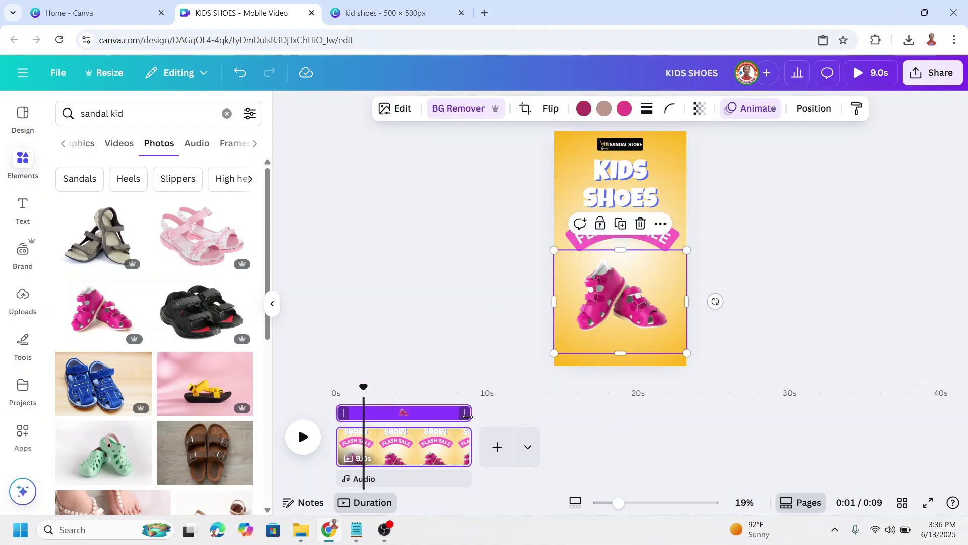
left_click_drag(468, 416, 379, 433)
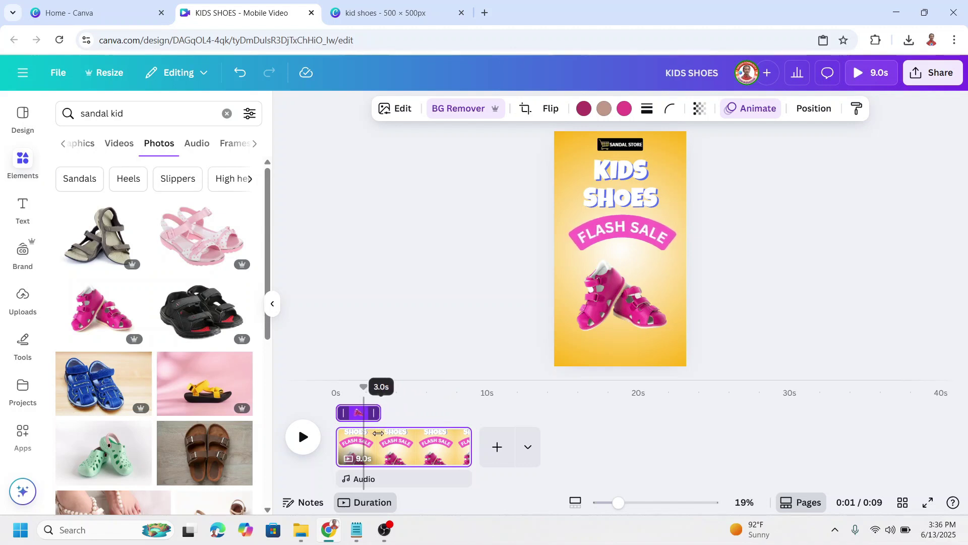
left_click_drag(379, 432, 379, 433)
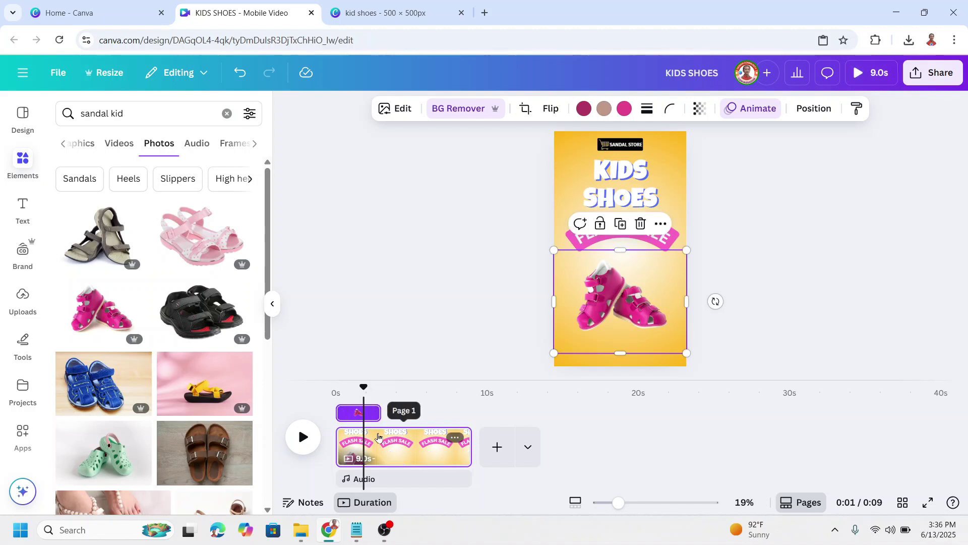
Duplicate the sandals photo, align the copy over the original and place its timing directly after the first clip
left_click(622, 225)
mouse_move(644, 310)
left_mouse_down()
mouse_move(671, 298)
mouse_move(639, 301)
left_mouse_up()
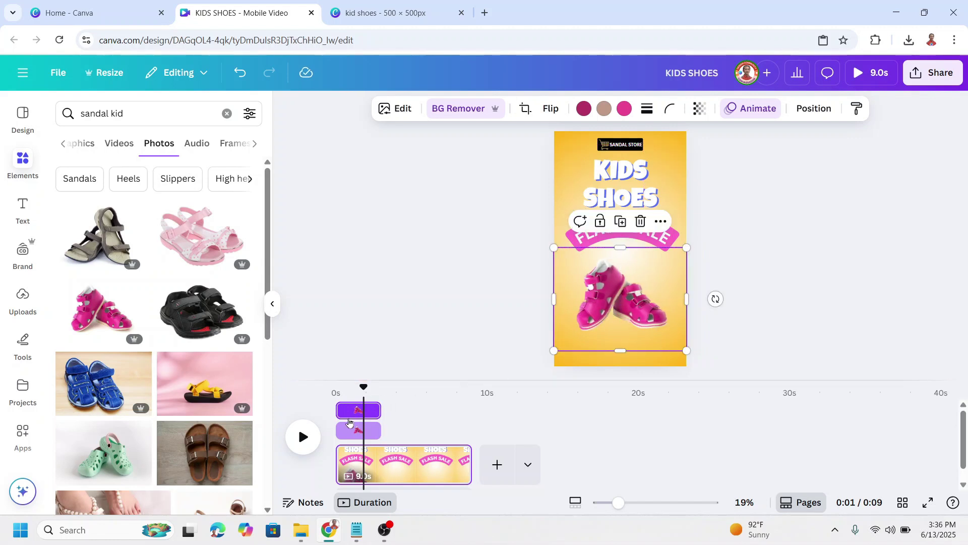
left_click_drag(354, 411, 399, 432)
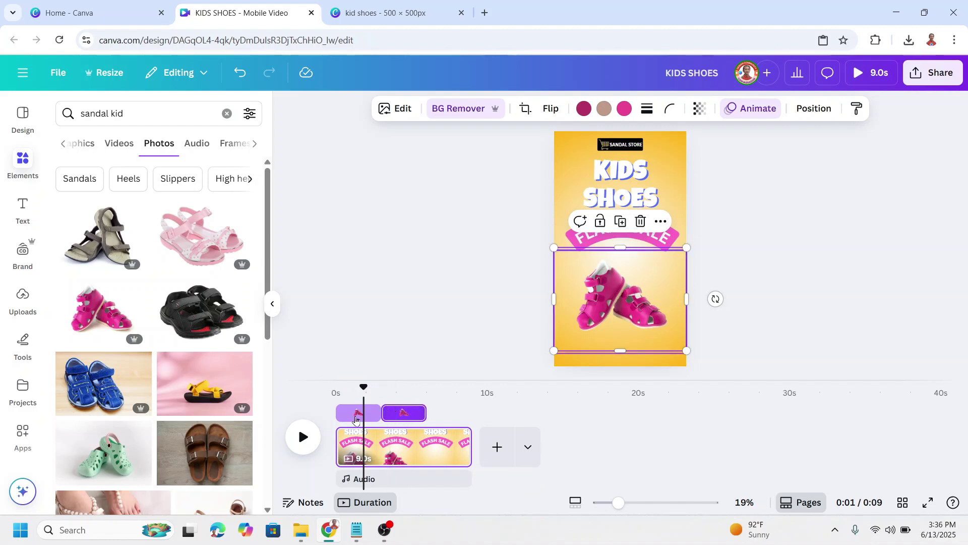
Duplicate the second sandals photo in place, time the copy to fill the last three seconds, and preview the video
left_click(625, 222)
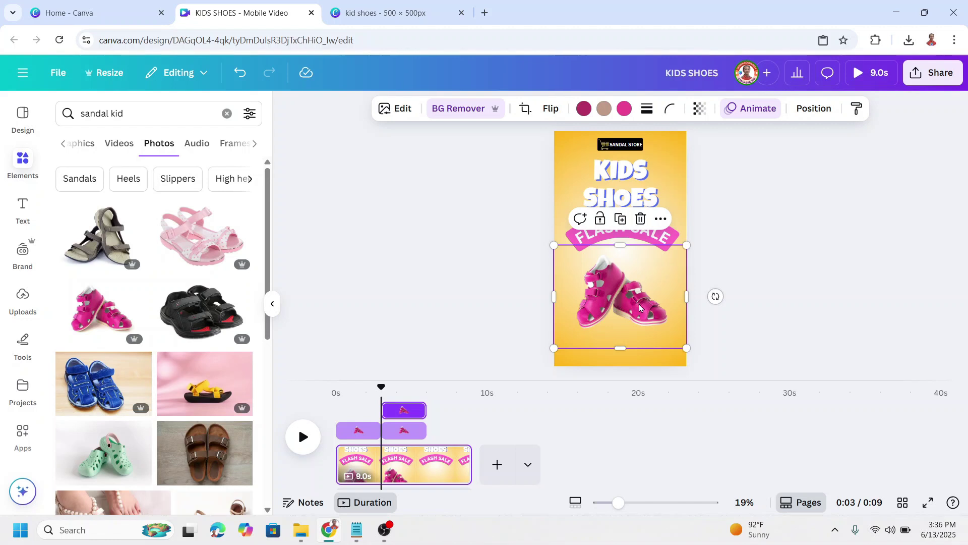
mouse_move(640, 308)
left_mouse_down()
mouse_move(656, 309)
mouse_move(630, 302)
left_mouse_up()
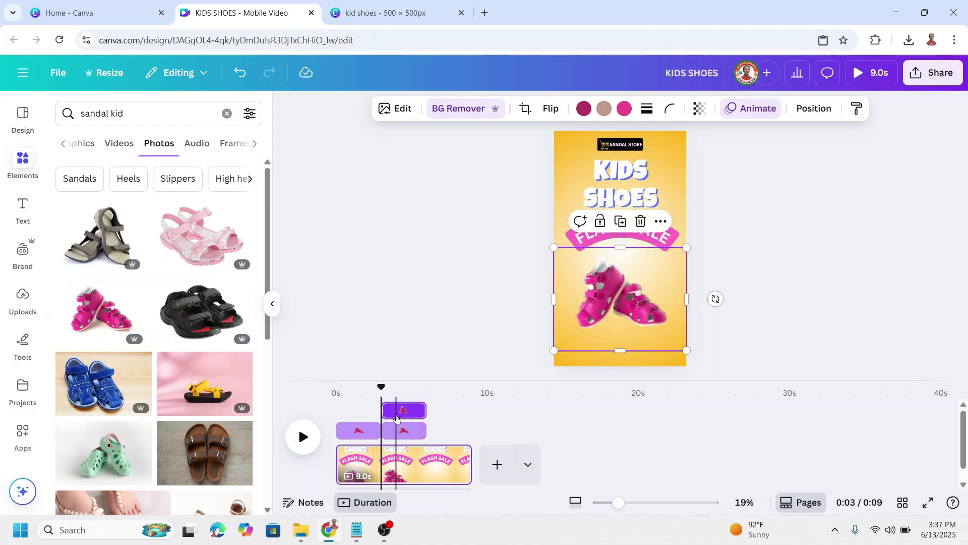
left_click_drag(418, 414, 451, 412)
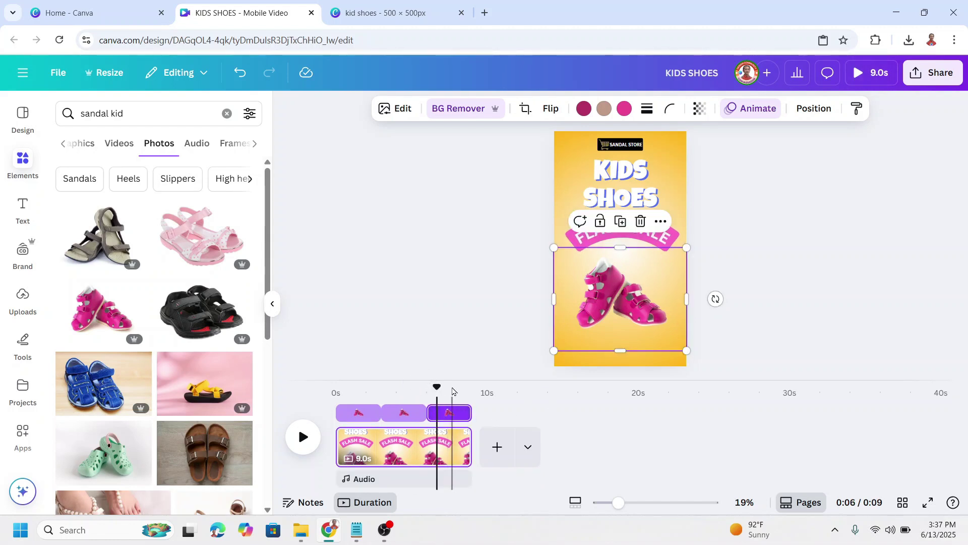
left_click(866, 73)
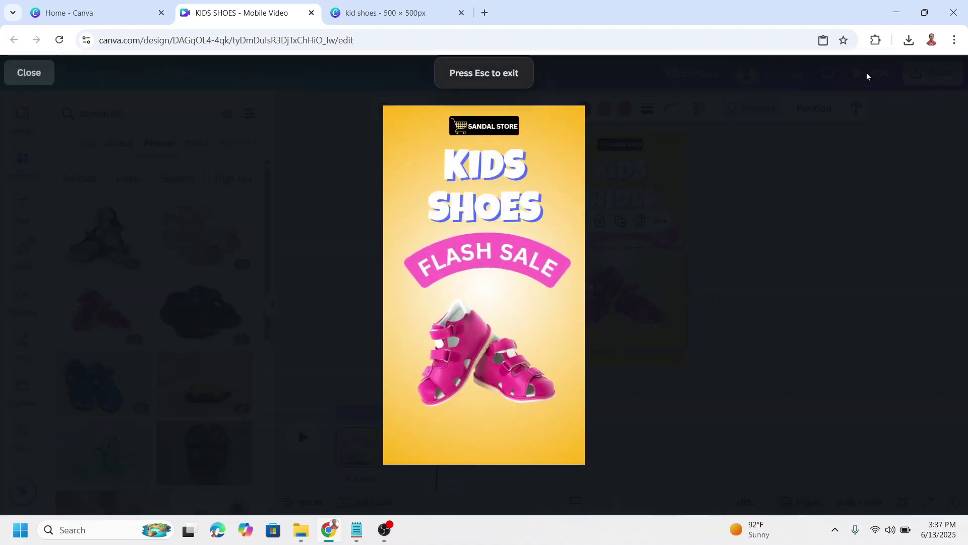
left_click(40, 77)
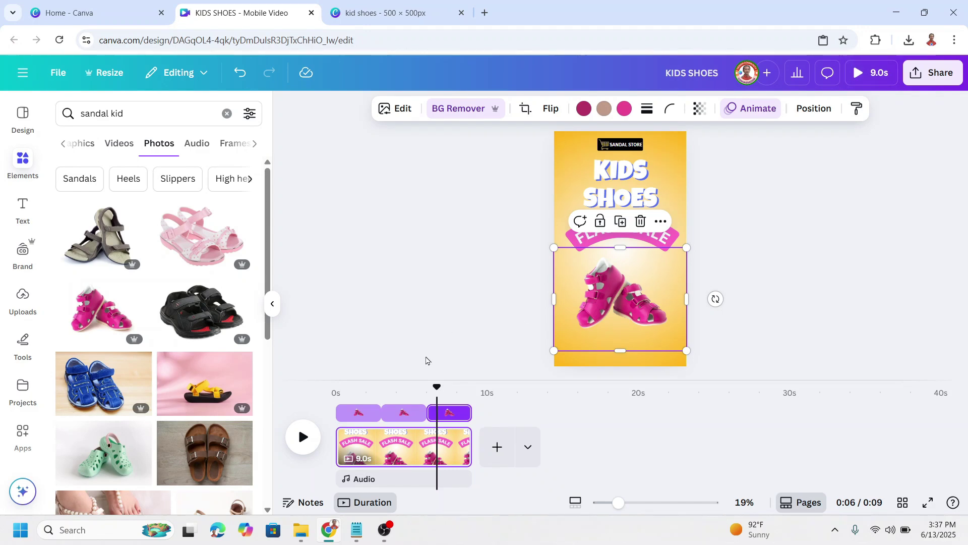
Upload the six images 1 to 6 from the kid shoes folder into the design's uploads
mouse_move(302, 529)
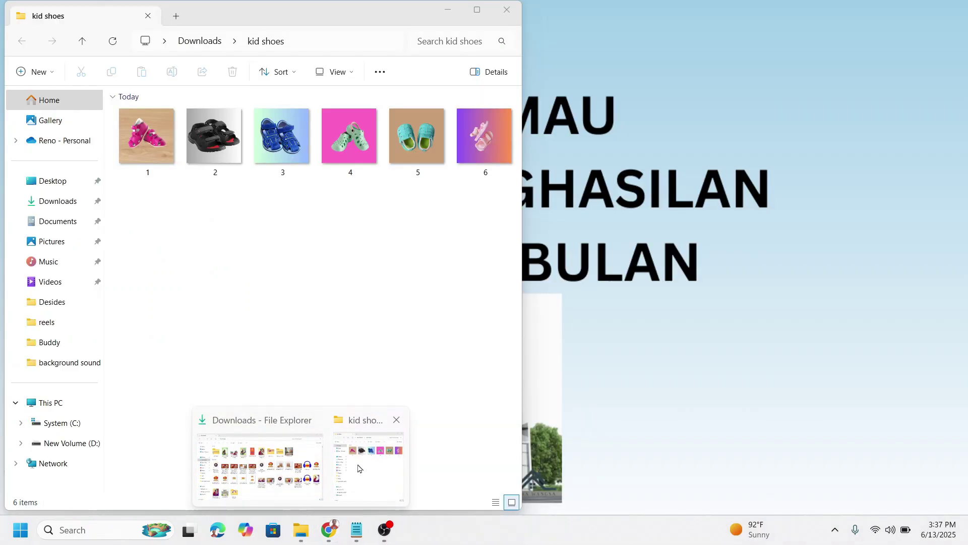
left_click(363, 464)
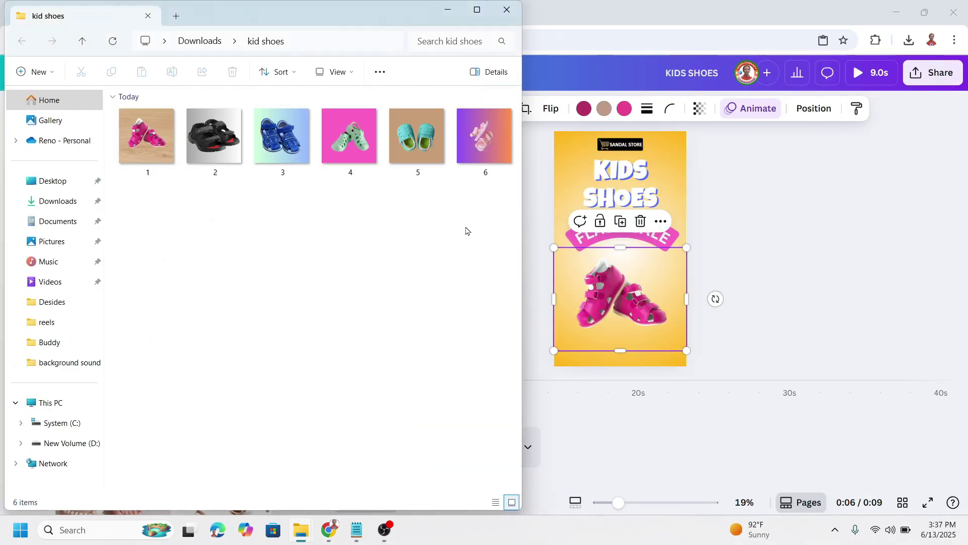
left_click_drag(487, 216, 121, 164)
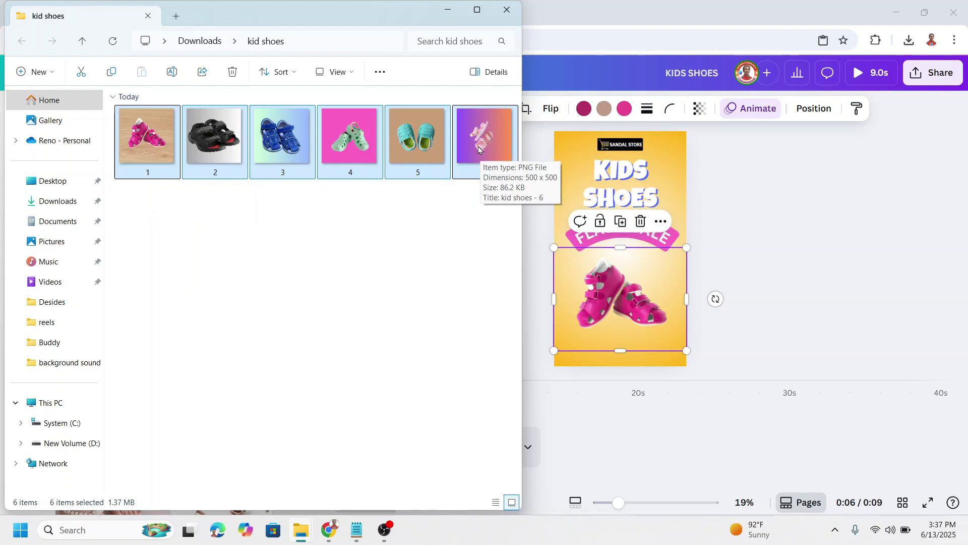
left_click_drag(376, 25, 732, 60)
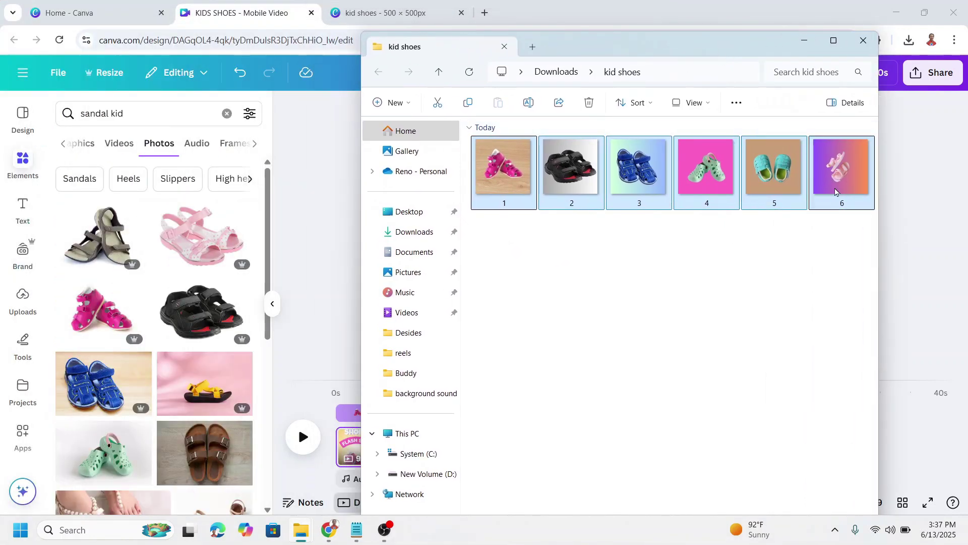
left_click_drag(836, 192, 115, 312)
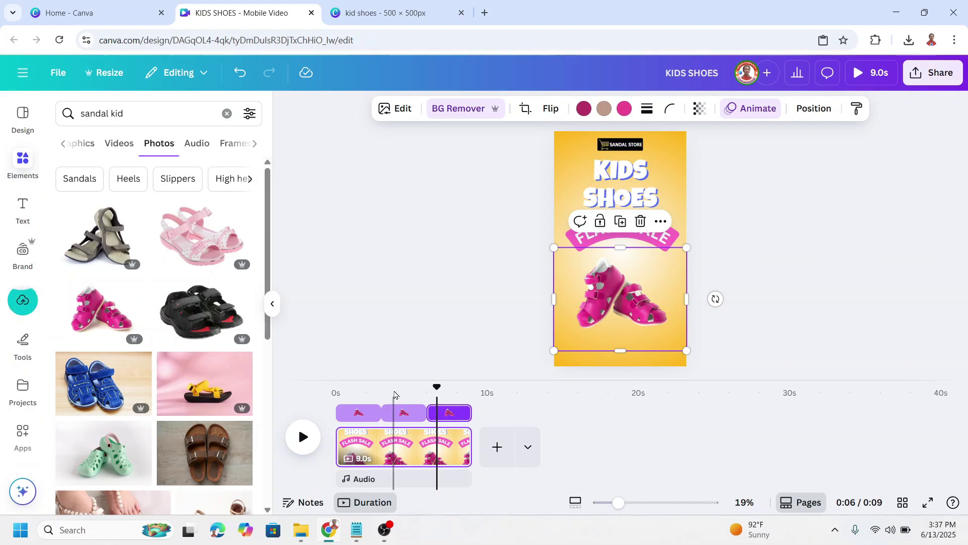
left_click(20, 302)
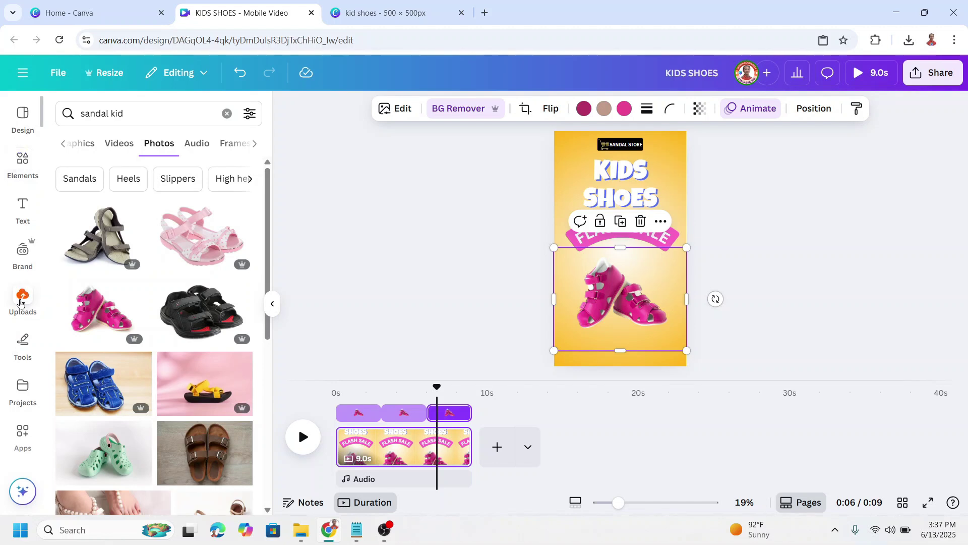
Replace the first timed sandals photo with the uploaded turquoise shoes image
left_click_drag(436, 393, 364, 389)
left_click(365, 413)
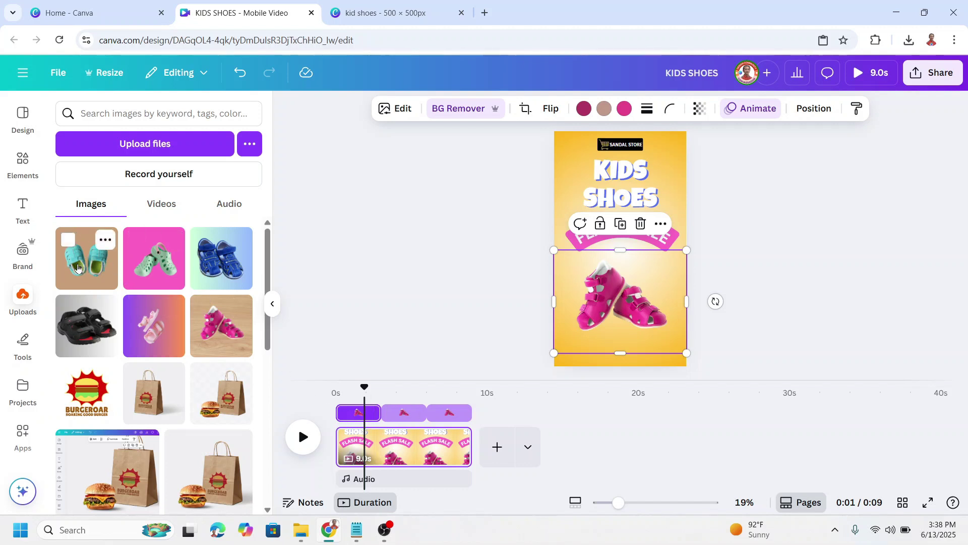
left_click_drag(78, 267, 566, 296)
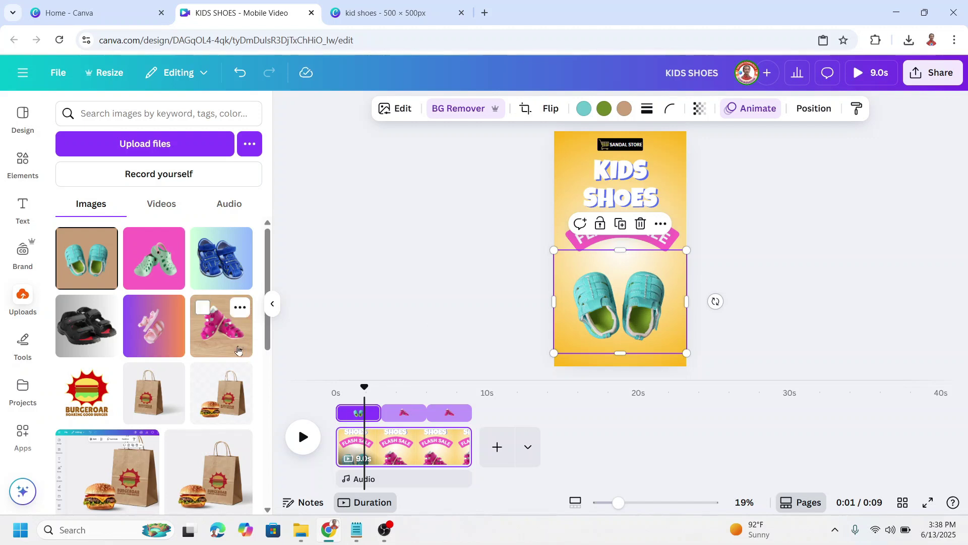
left_click(148, 268)
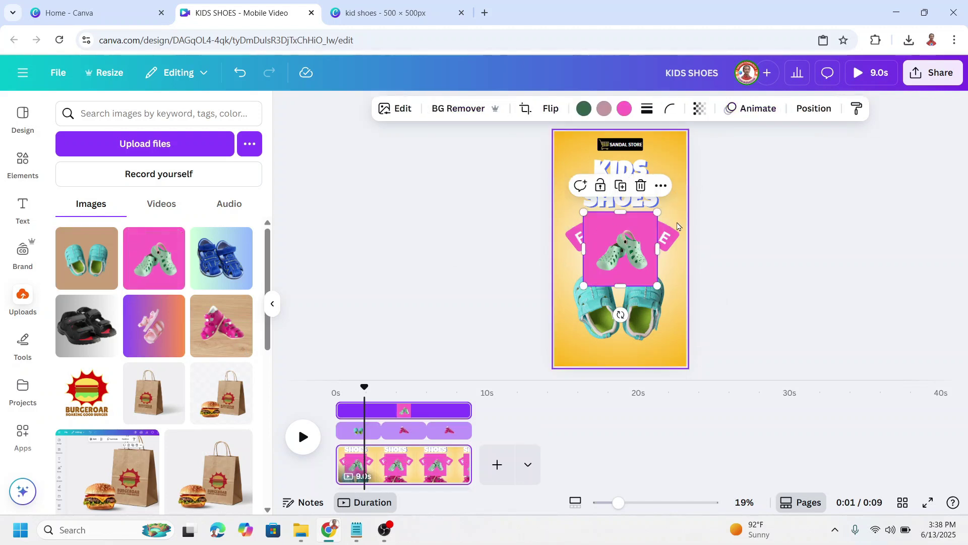
left_click_drag(631, 247, 628, 298)
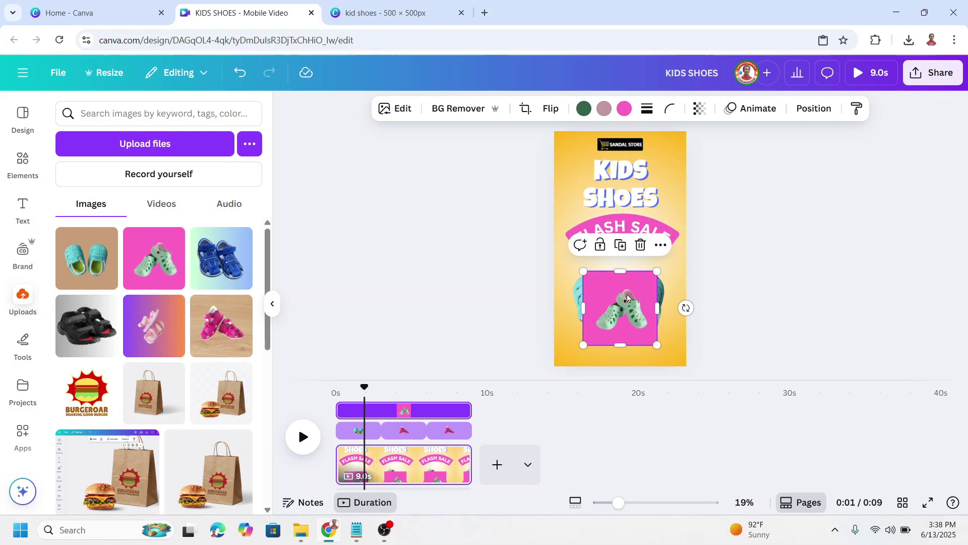
key("Delete")
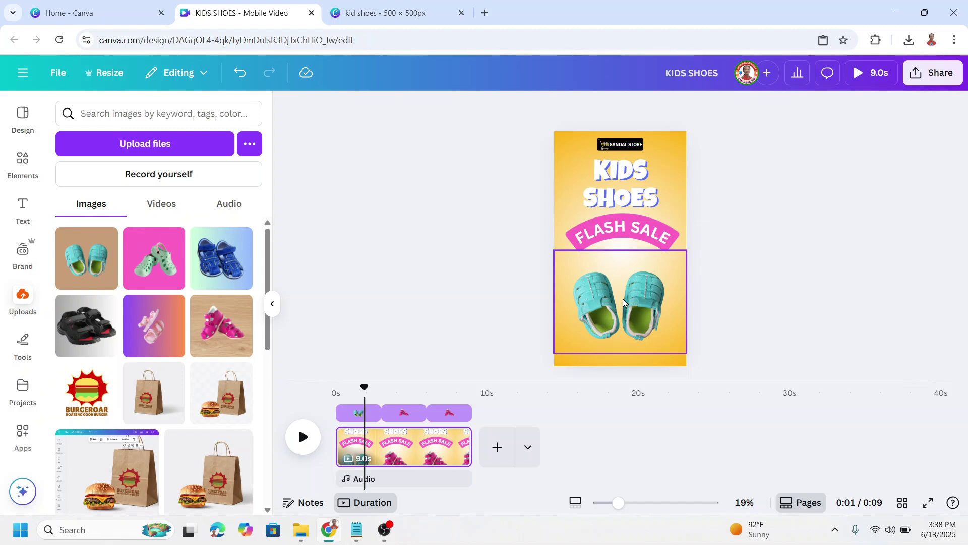
Replace the second timed photo with the mint green clogs and the third with the blue sandals, and preview the video
left_click(400, 416)
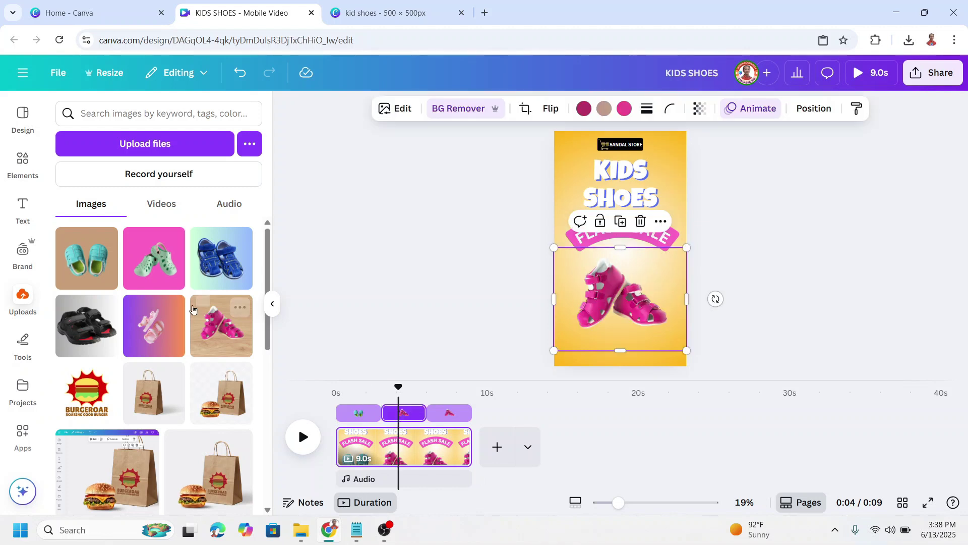
left_click_drag(154, 258, 594, 292)
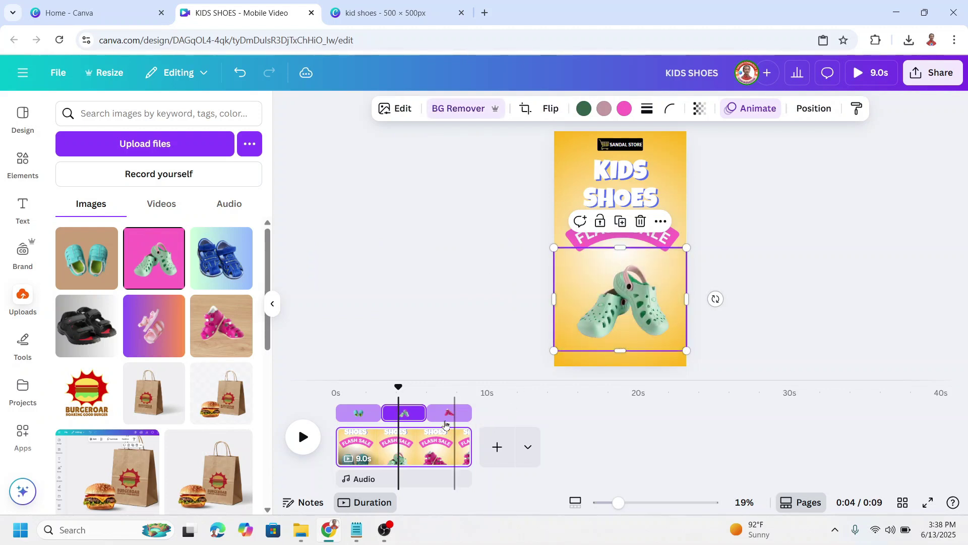
left_click(444, 443)
left_click_drag(212, 268, 596, 297)
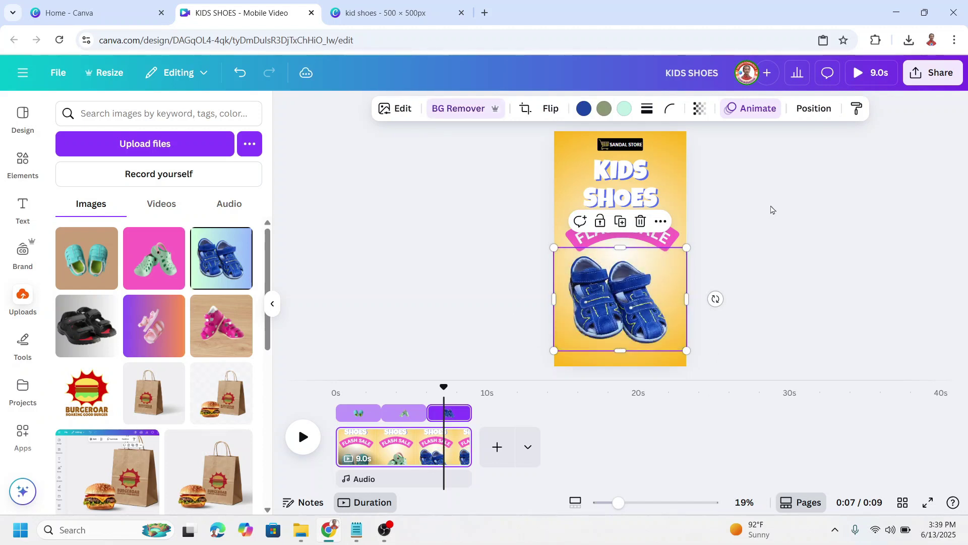
left_click(861, 80)
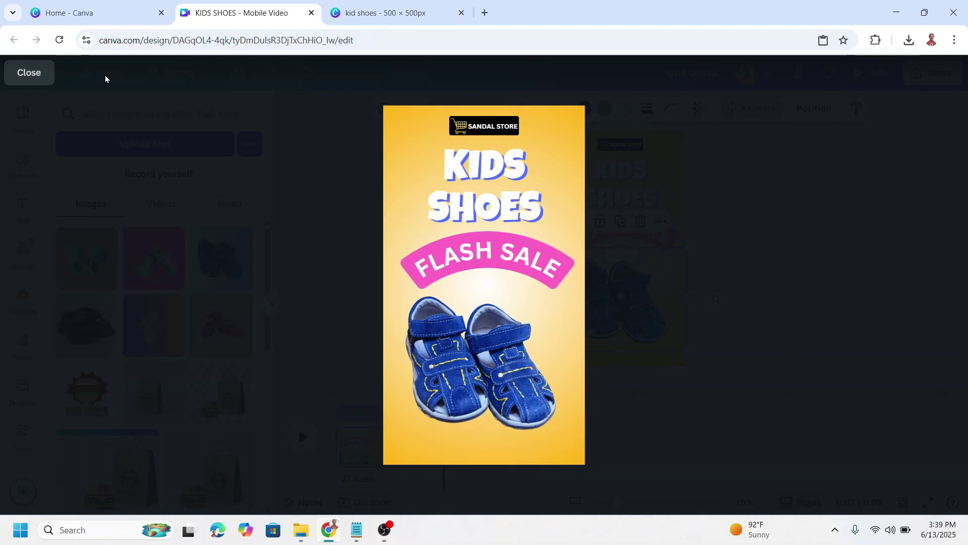
left_click(28, 77)
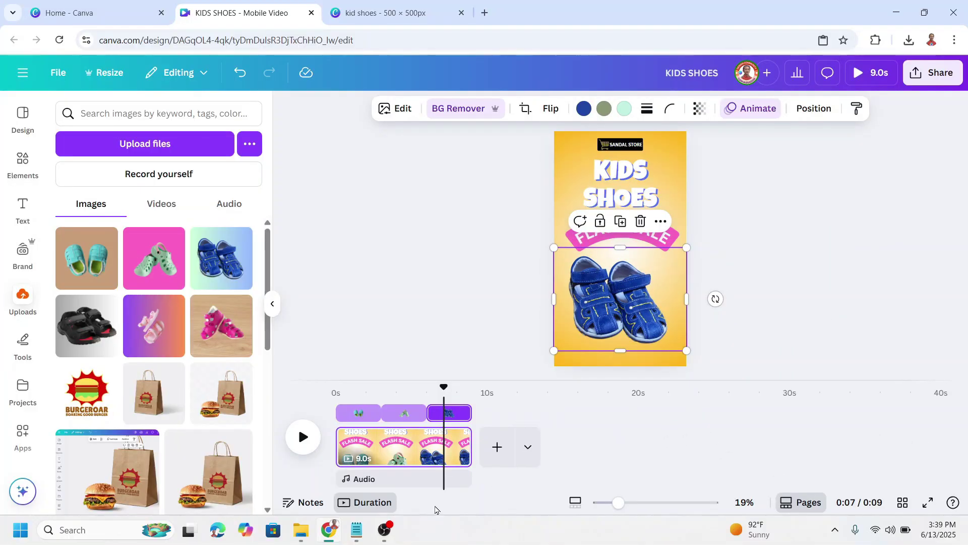
Duplicate the nine-second page with its three timed shoe photos to create page 2
left_click(369, 504)
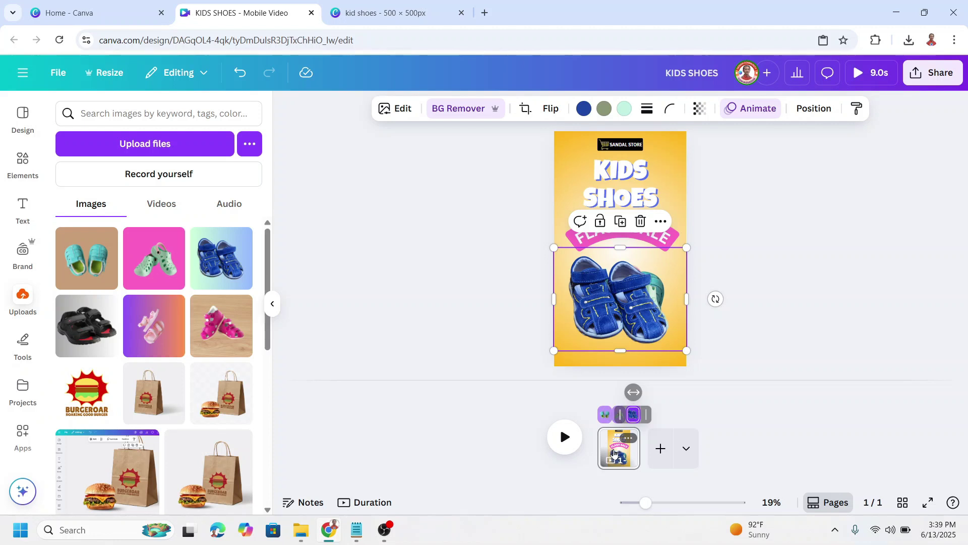
right_click(614, 454)
left_click(676, 249)
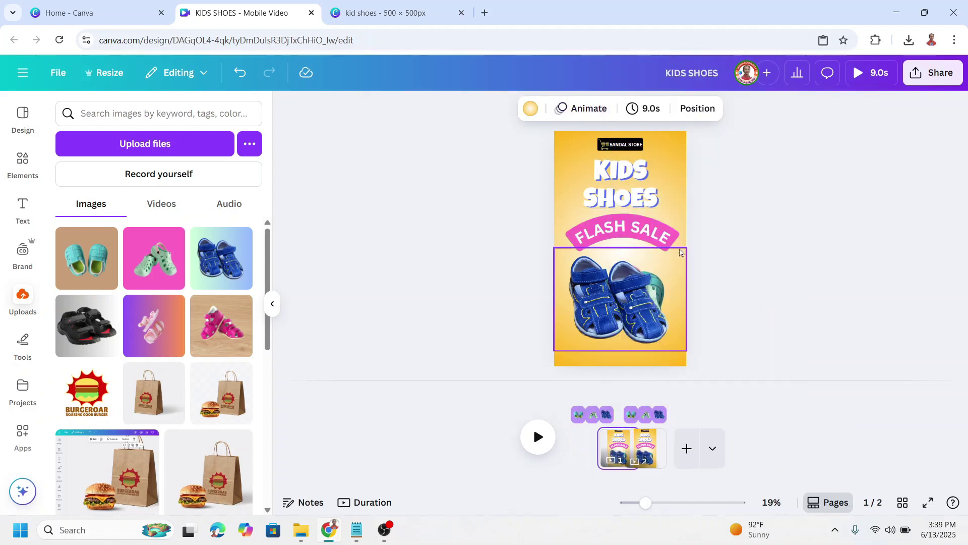
Duplicate page 2 to add a third page
right_click(645, 453)
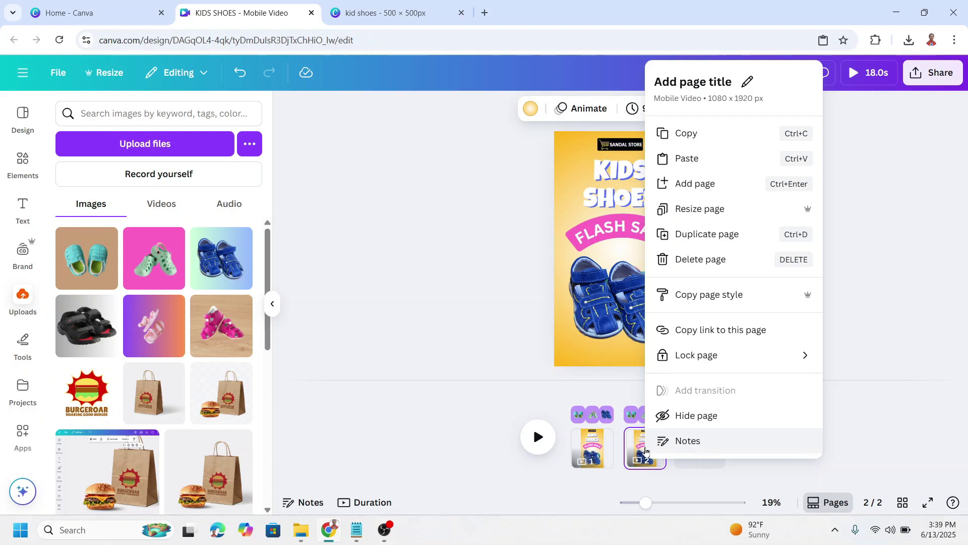
left_click(700, 239)
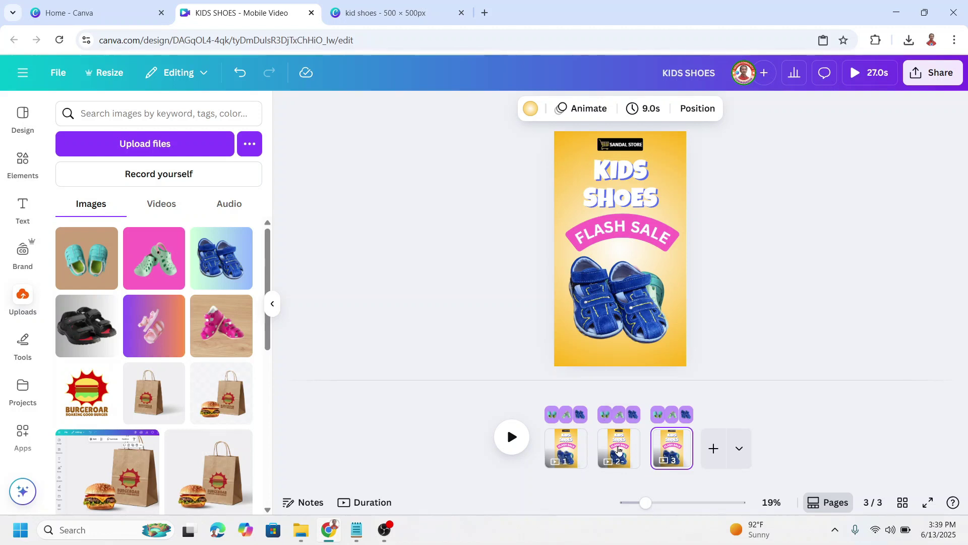
Replace the blue sandals photo on page 2 with the uploaded black sandals image
left_click(618, 451)
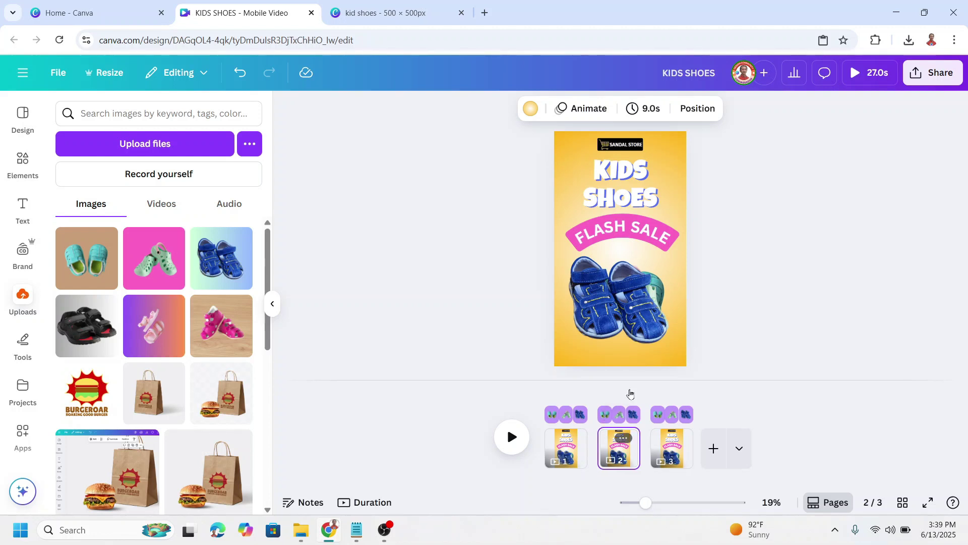
left_click(632, 291)
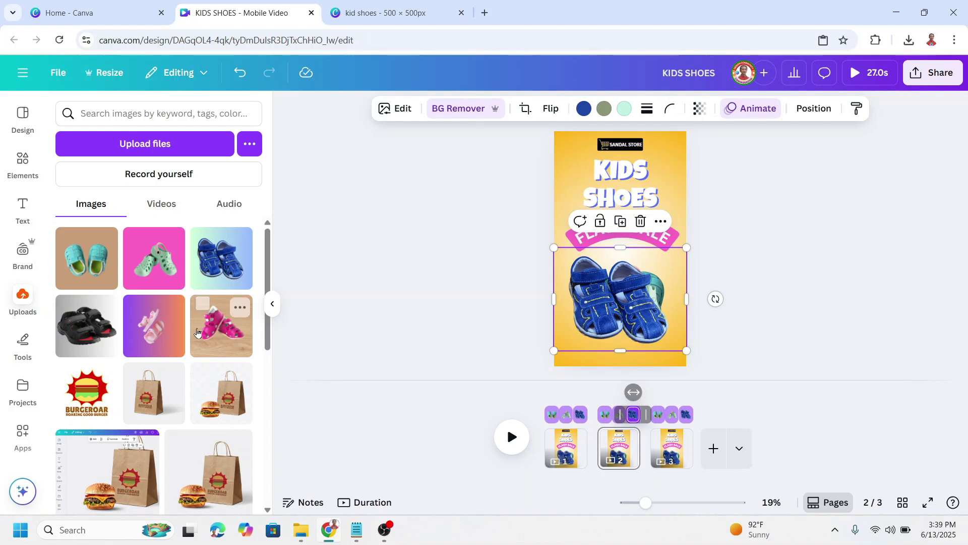
left_click_drag(82, 334, 606, 330)
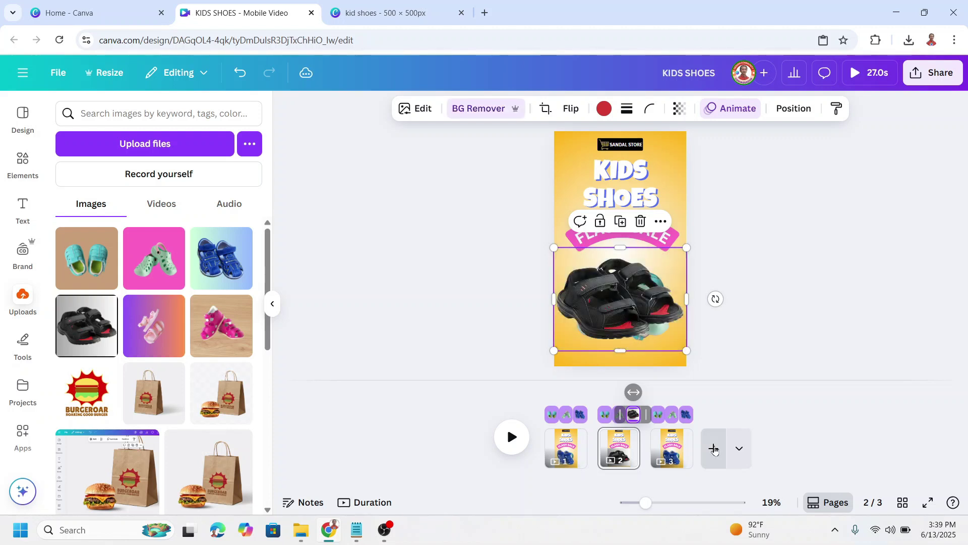
Replace page 2's first timed photo with the light pink sandals and its second with the magenta sandals, and check the page's three clips
left_click(366, 502)
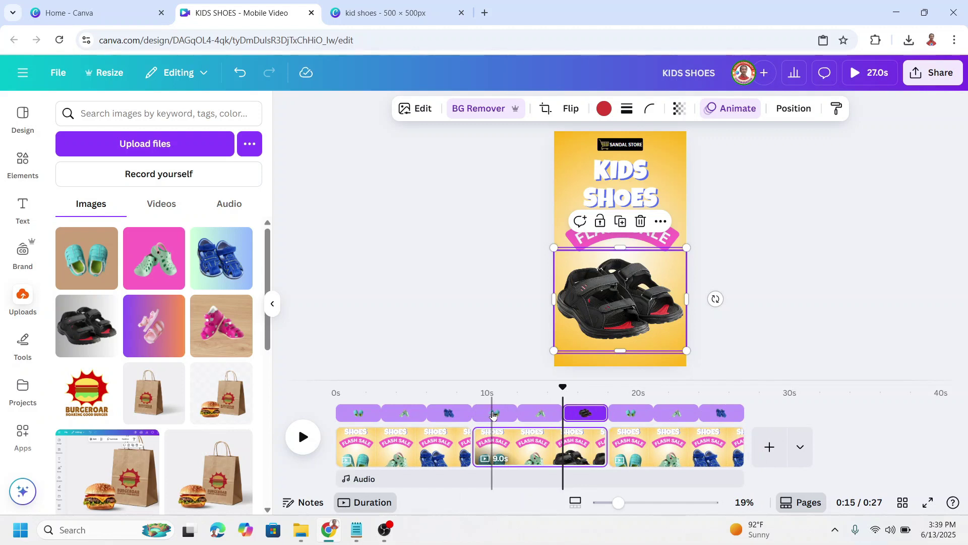
left_click(496, 414)
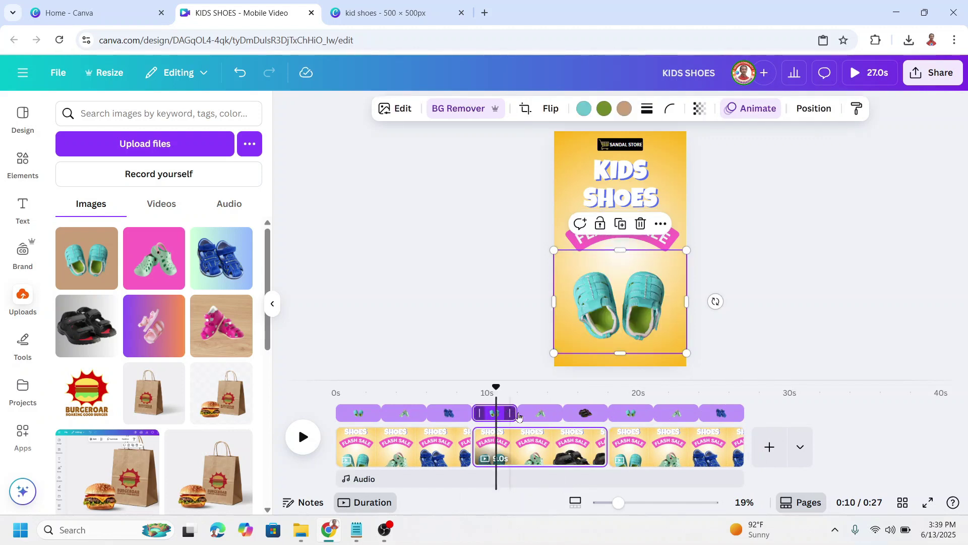
left_click_drag(149, 337, 611, 335)
left_click(538, 414)
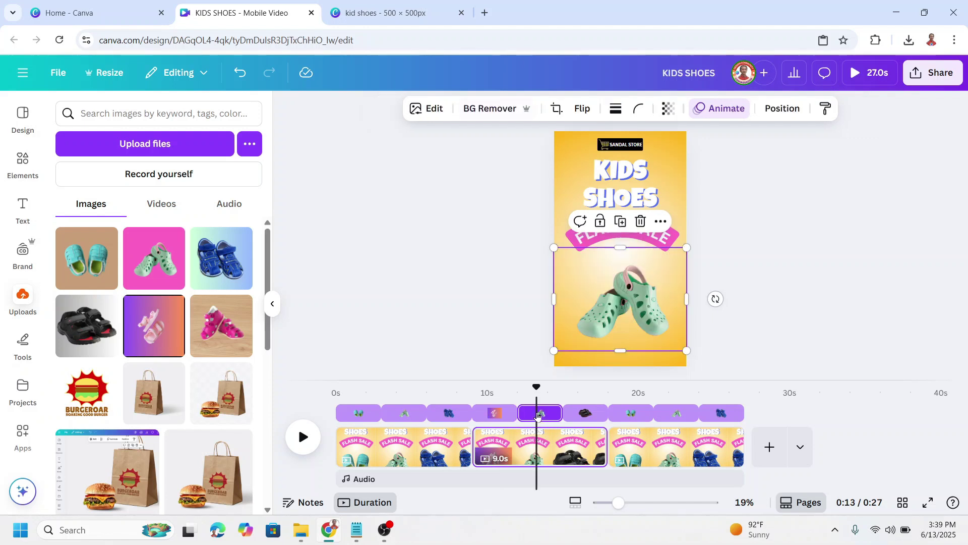
left_click_drag(212, 341, 637, 346)
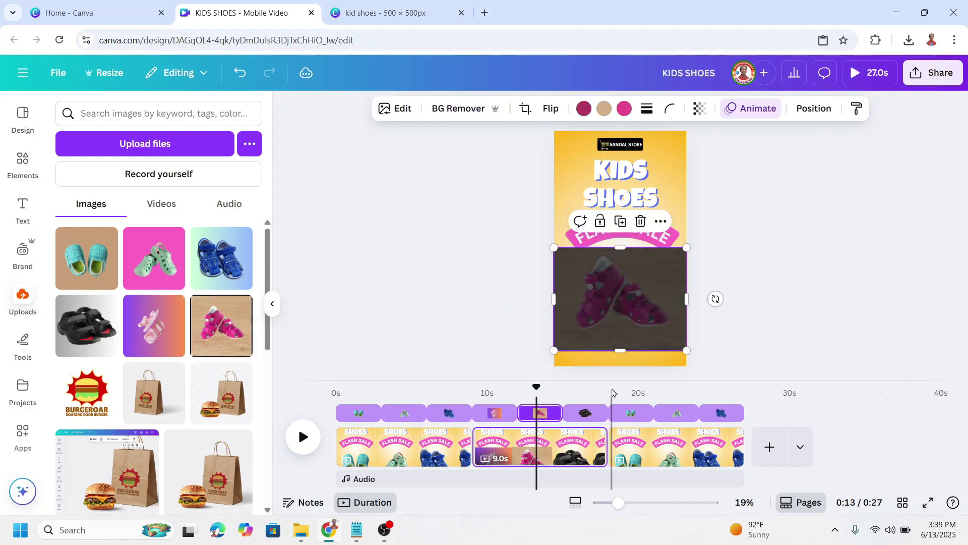
left_click(493, 415)
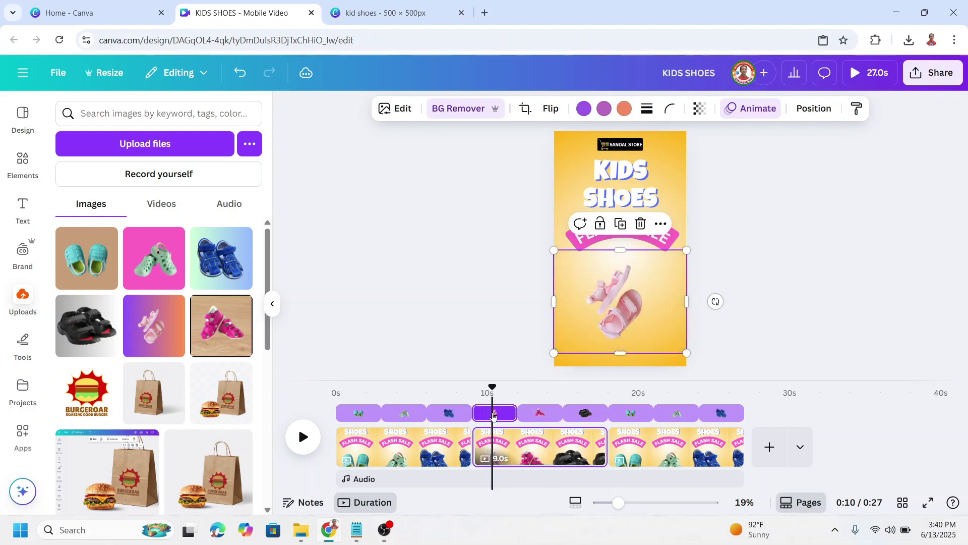
left_click(550, 415)
left_click(587, 413)
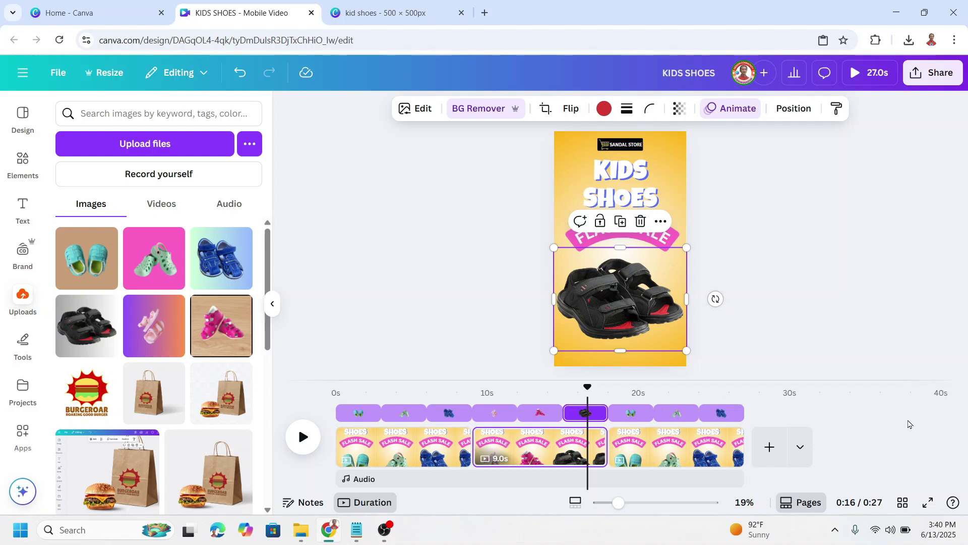
Delete page 3, the extra copy with the original three shoe photos
right_click(682, 446)
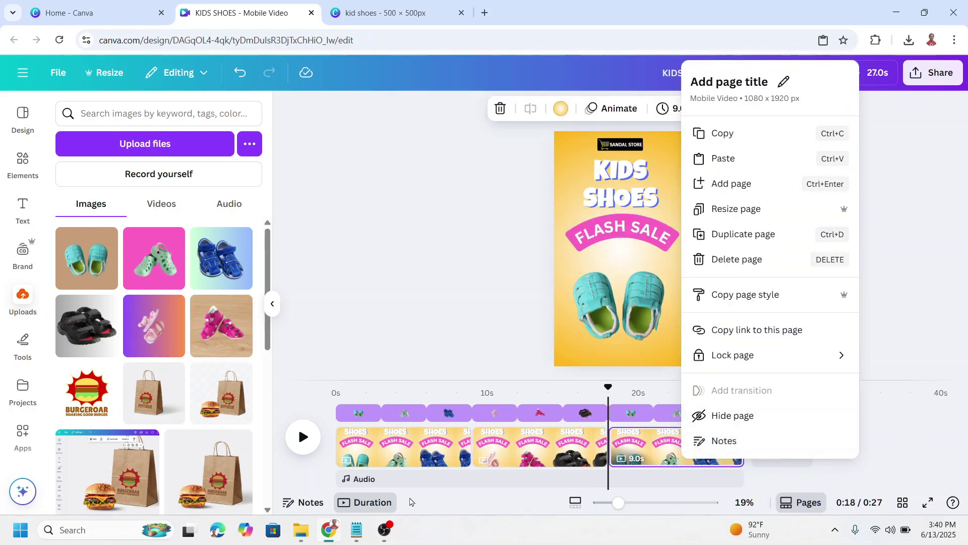
left_click(378, 511)
left_click(377, 506)
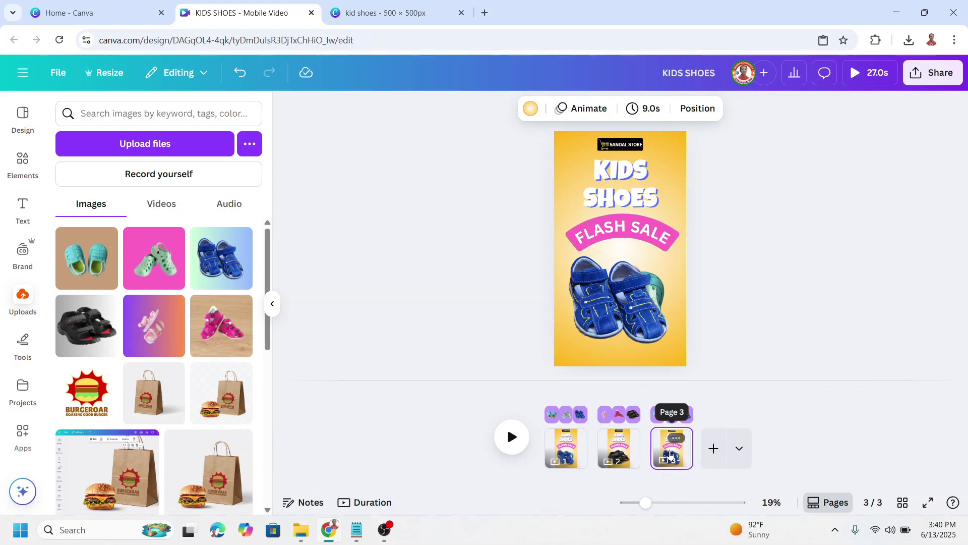
right_click(670, 448)
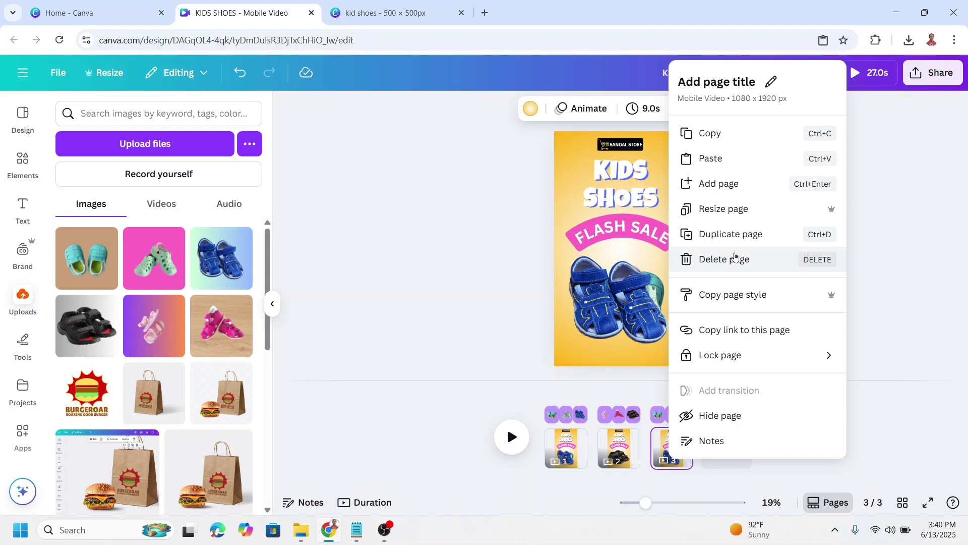
left_click(729, 259)
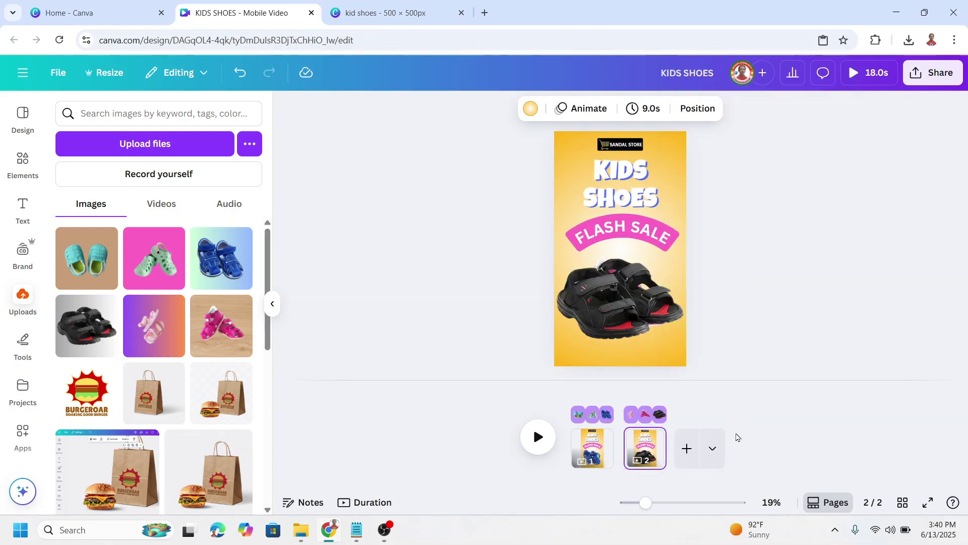